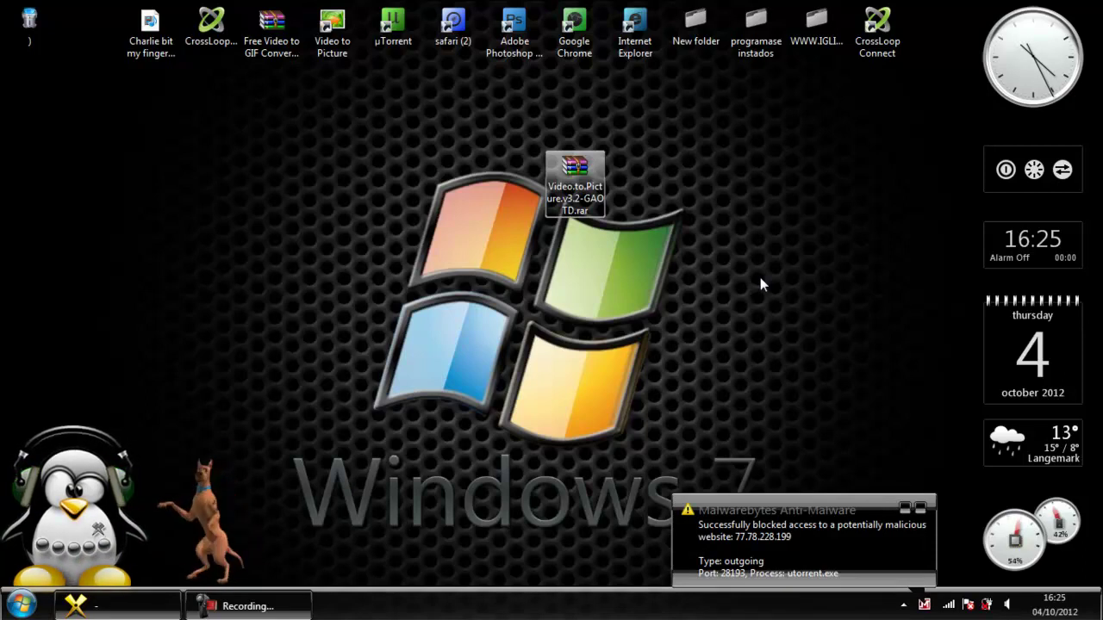
Extract Video.to.Picture.v3.2-GAOTD.rar onto the desktop, placing the archive in the icon row and the extracted folder near the middle
{"action": "left_click", "coordinate": [925, 525]}
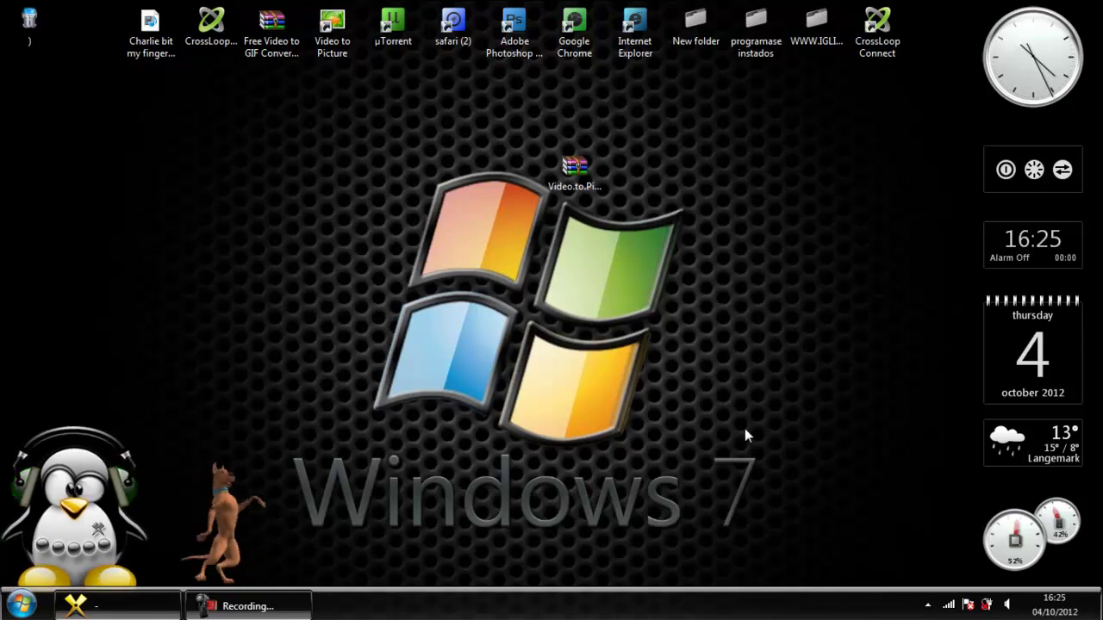
{"action": "right_click", "coordinate": [574, 170]}
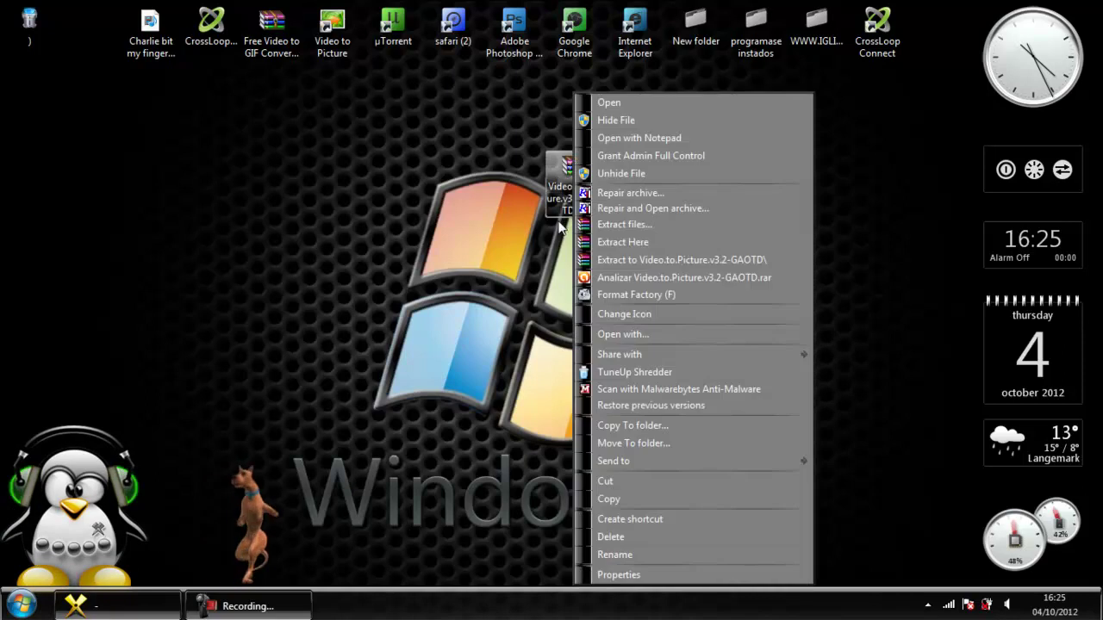
{"action": "left_click", "coordinate": [612, 242]}
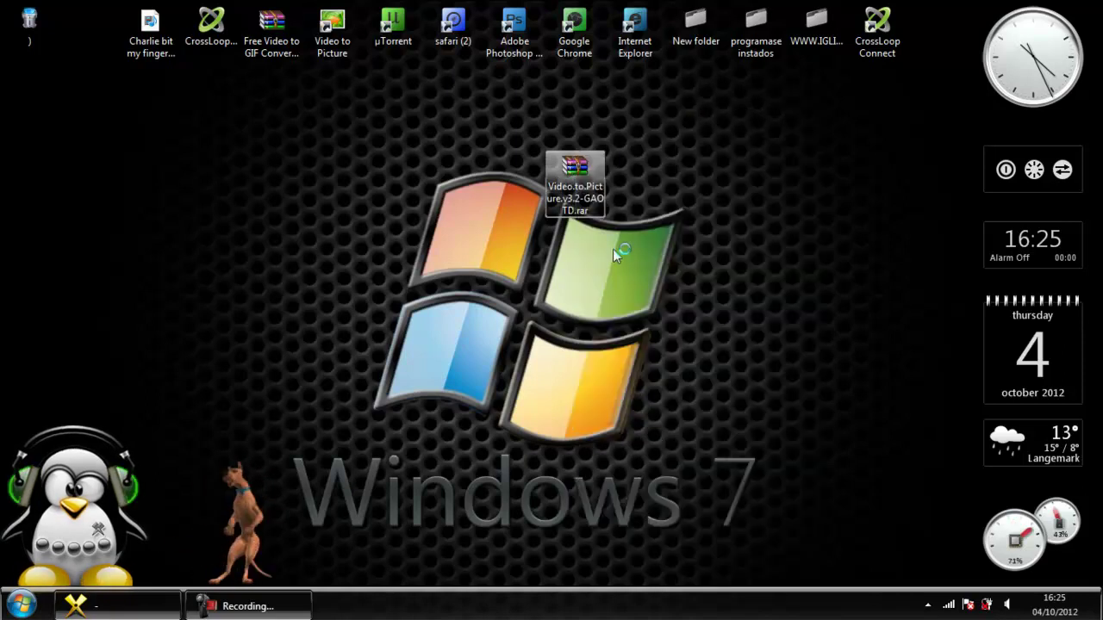
{"action": "left_click_drag", "start_coordinate": [575, 180], "coordinate": [935, 61]}
{"action": "left_click_drag", "start_coordinate": [54, 113], "coordinate": [523, 204]}
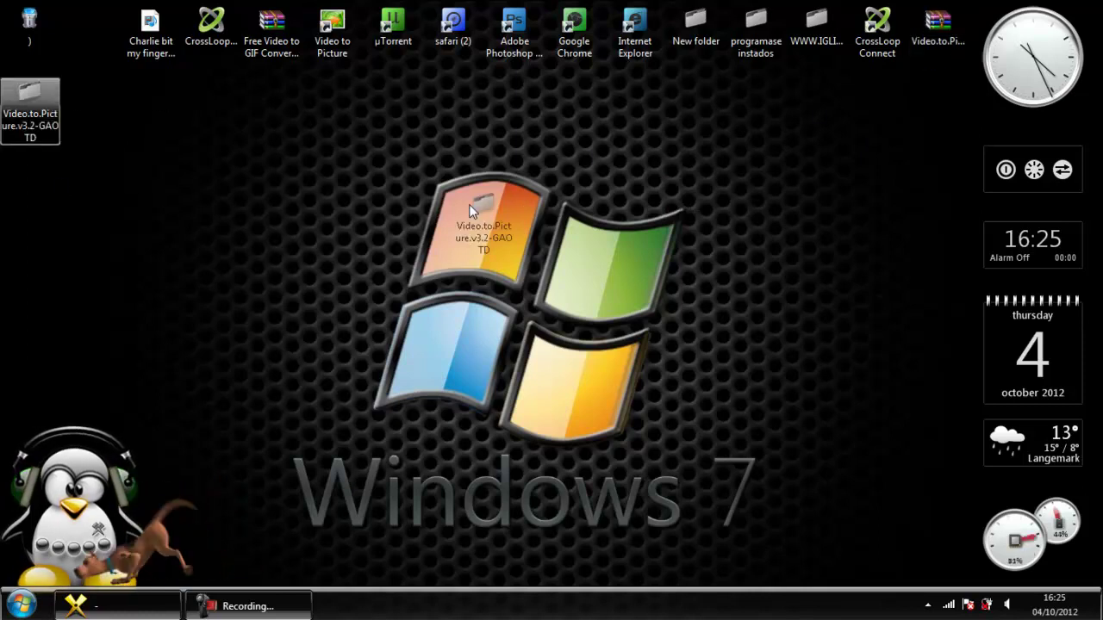
{"action": "left_click_drag", "start_coordinate": [458, 213], "coordinate": [636, 173]}
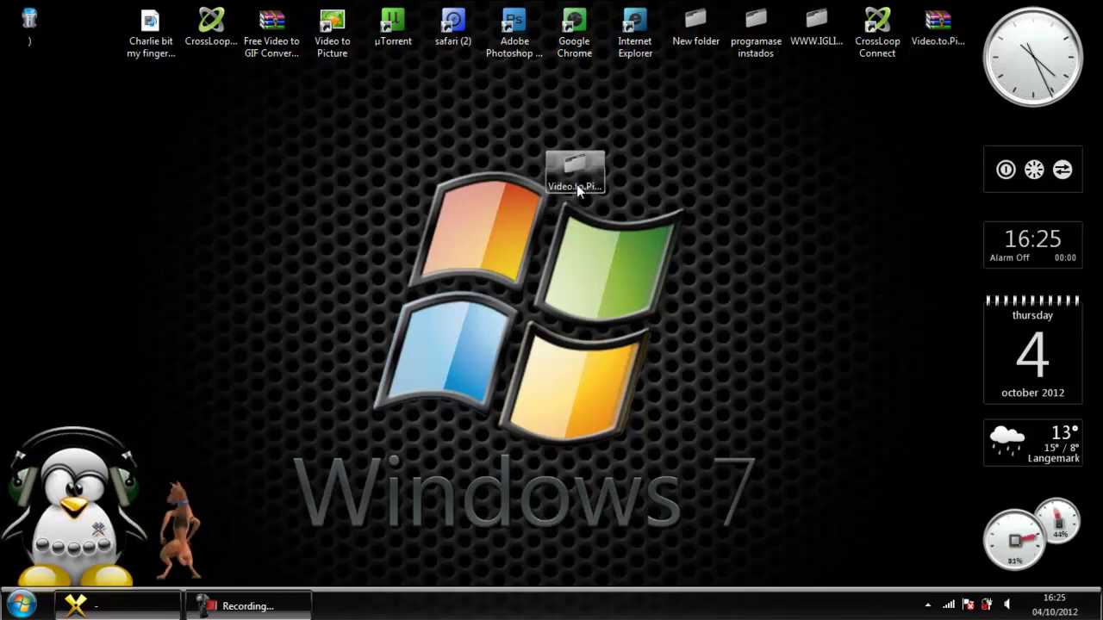
Open the extracted Video.to.Picture.v3.2-GAOTD folder, launch Setup.exe from it and minimize the folder window
{"action": "double_click", "coordinate": [576, 185]}
{"action": "left_click_drag", "start_coordinate": [527, 141], "coordinate": [641, 106]}
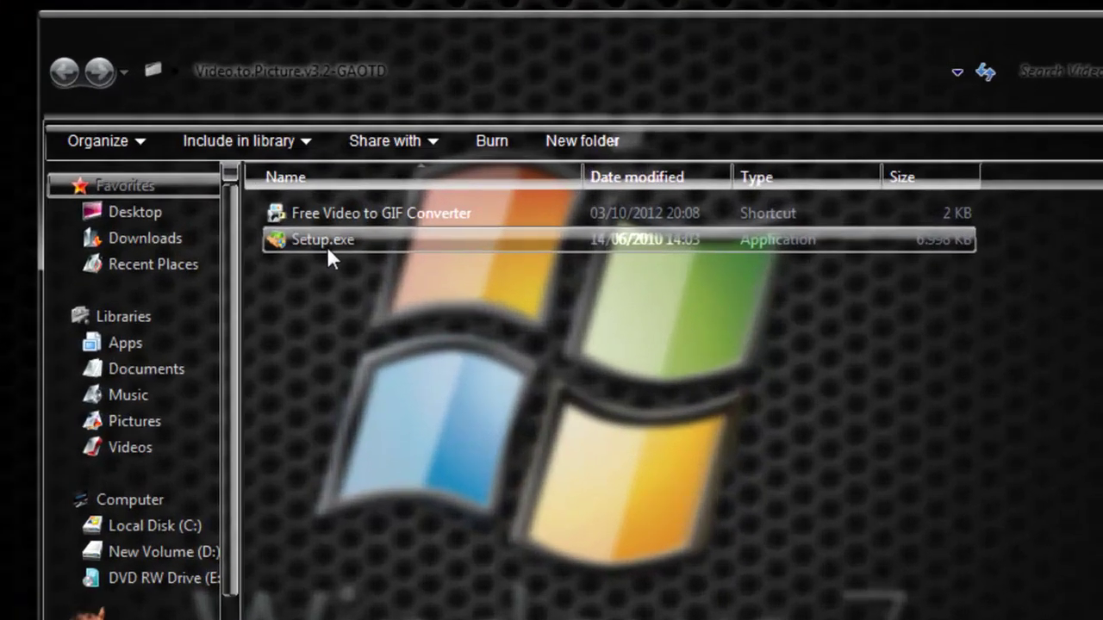
{"action": "mouse_move", "coordinate": [375, 229]}
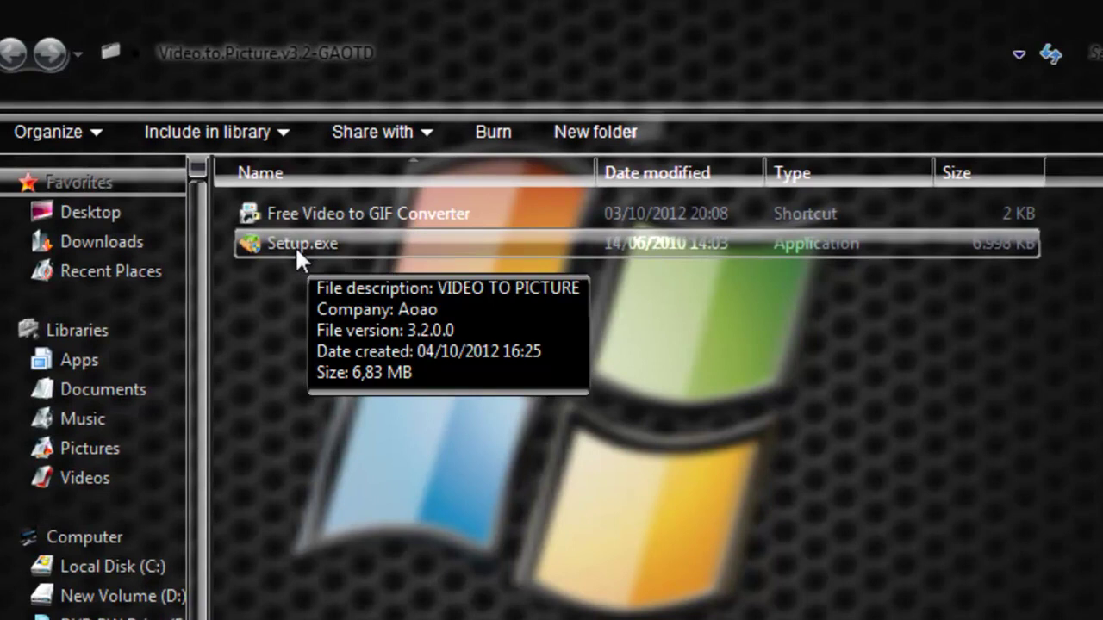
{"action": "mouse_move", "coordinate": [331, 207]}
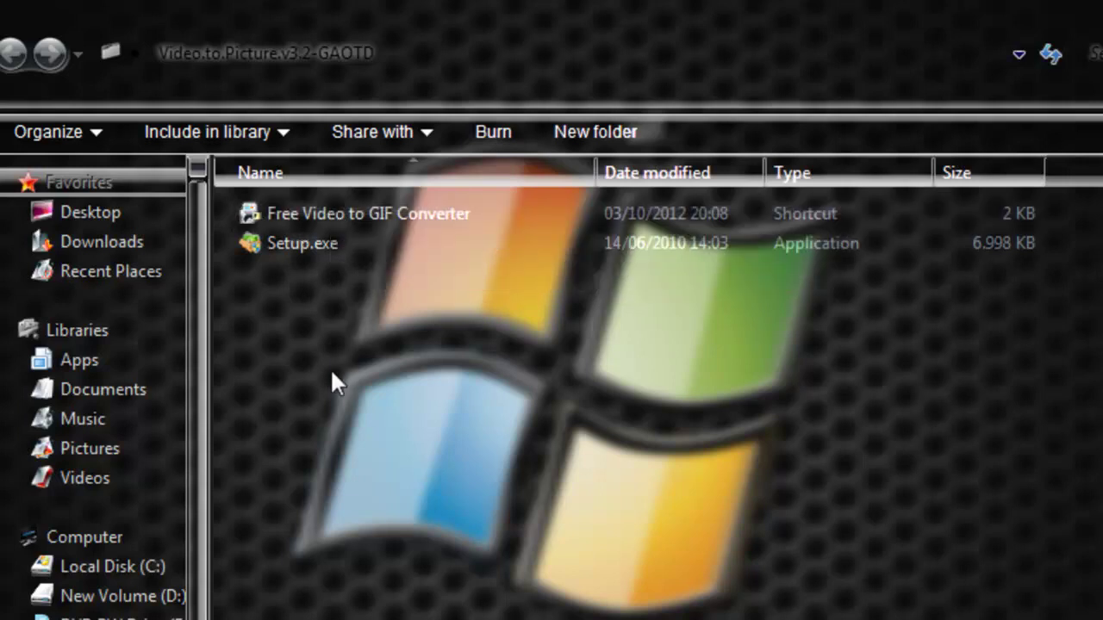
{"action": "mouse_move", "coordinate": [278, 252]}
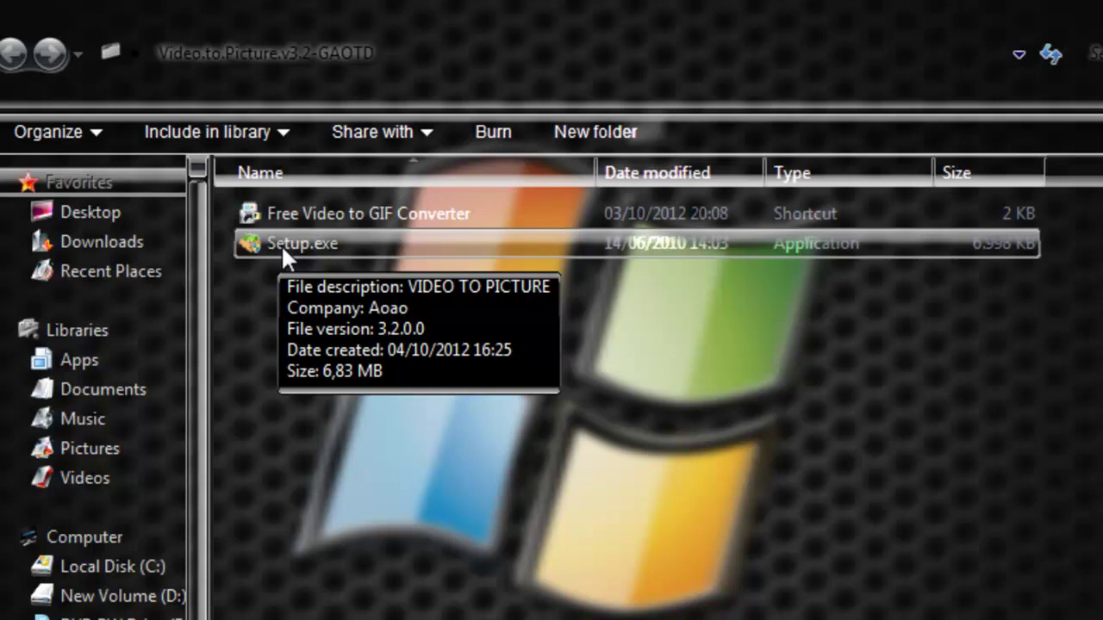
{"action": "left_click", "coordinate": [280, 244]}
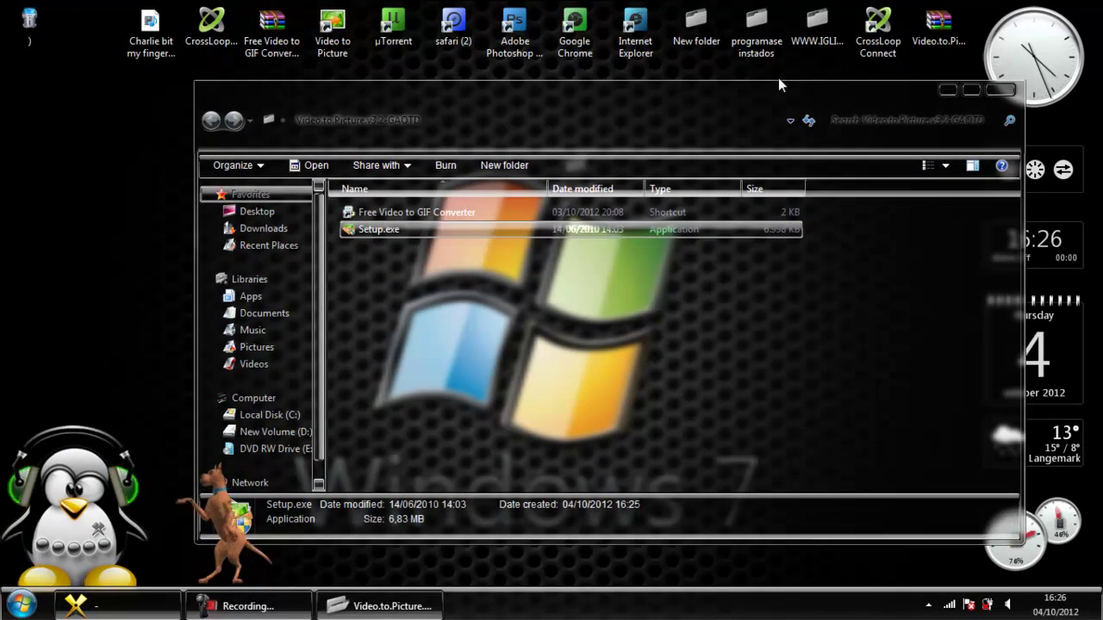
{"action": "left_click", "coordinate": [948, 90]}
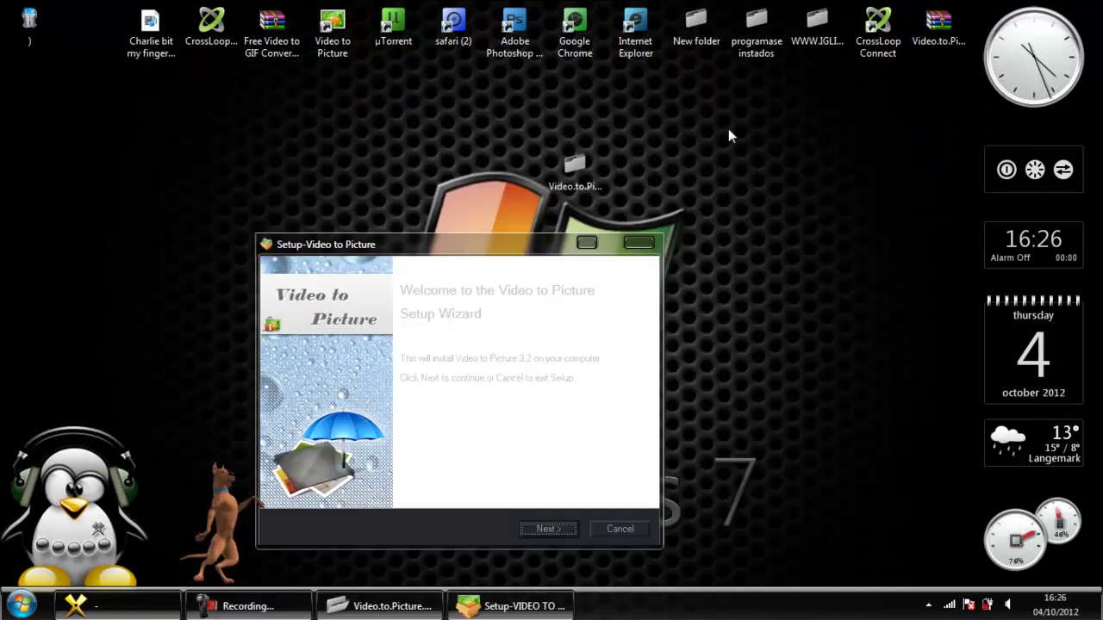
Exit the Video to Picture setup wizard without installing the program
{"action": "left_click_drag", "start_coordinate": [426, 240], "coordinate": [491, 161]}
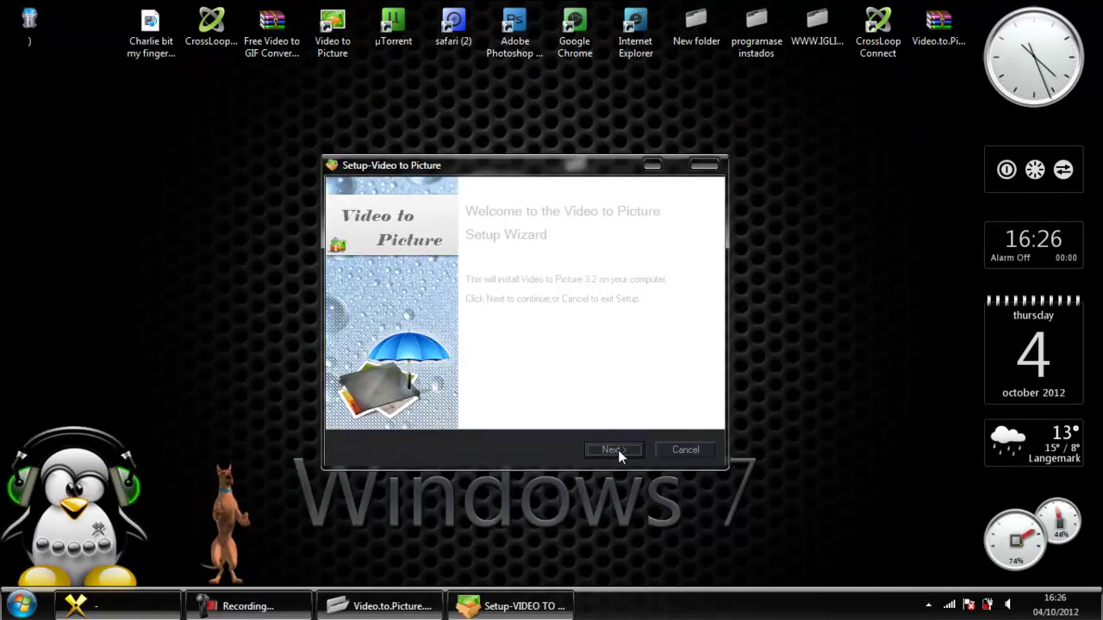
{"action": "left_click", "coordinate": [704, 165]}
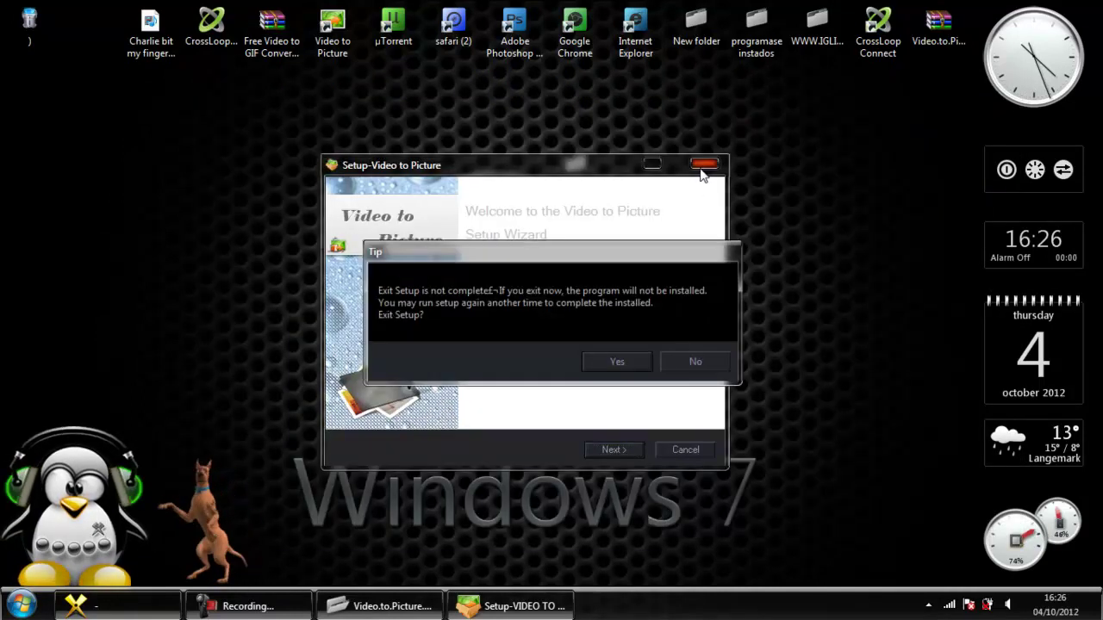
{"action": "left_click", "coordinate": [625, 362]}
Move the extracted folder aside, place the Video to Picture shortcut mid-desktop and launch the program from it
{"action": "left_click_drag", "start_coordinate": [574, 166], "coordinate": [857, 164]}
{"action": "left_click_drag", "start_coordinate": [333, 39], "coordinate": [572, 215]}
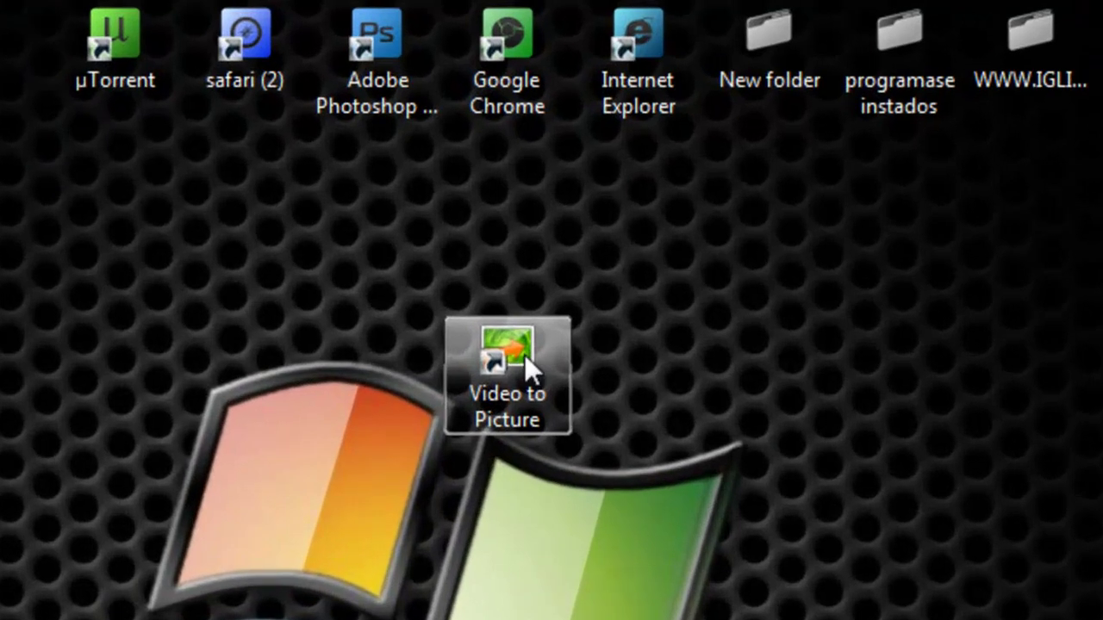
{"action": "double_click", "coordinate": [524, 355]}
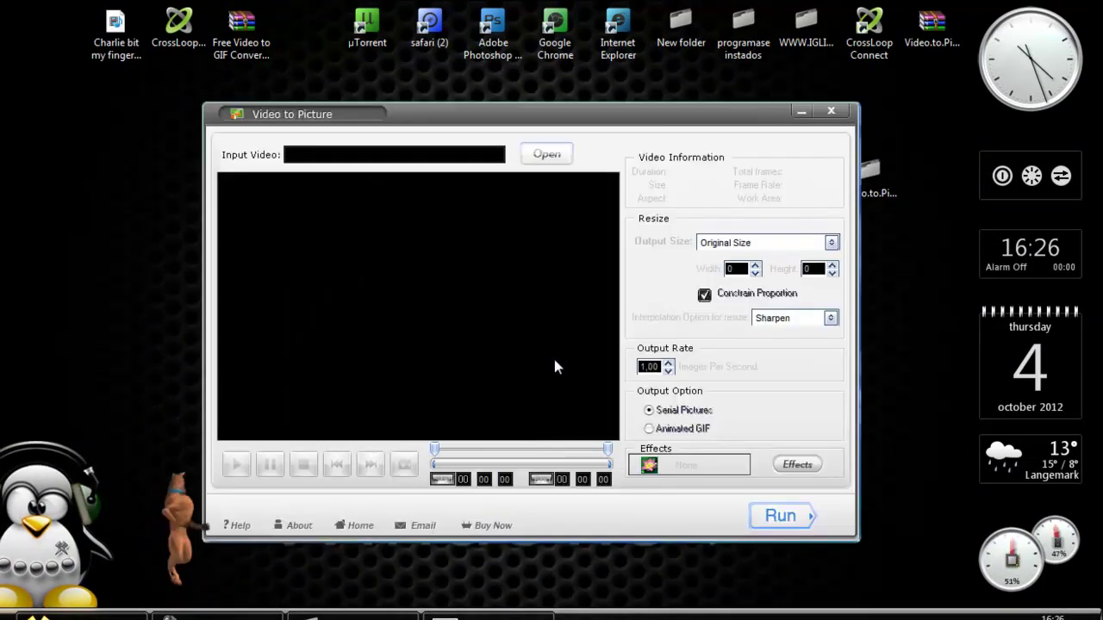
{"action": "left_click_drag", "start_coordinate": [561, 116], "coordinate": [585, 96]}
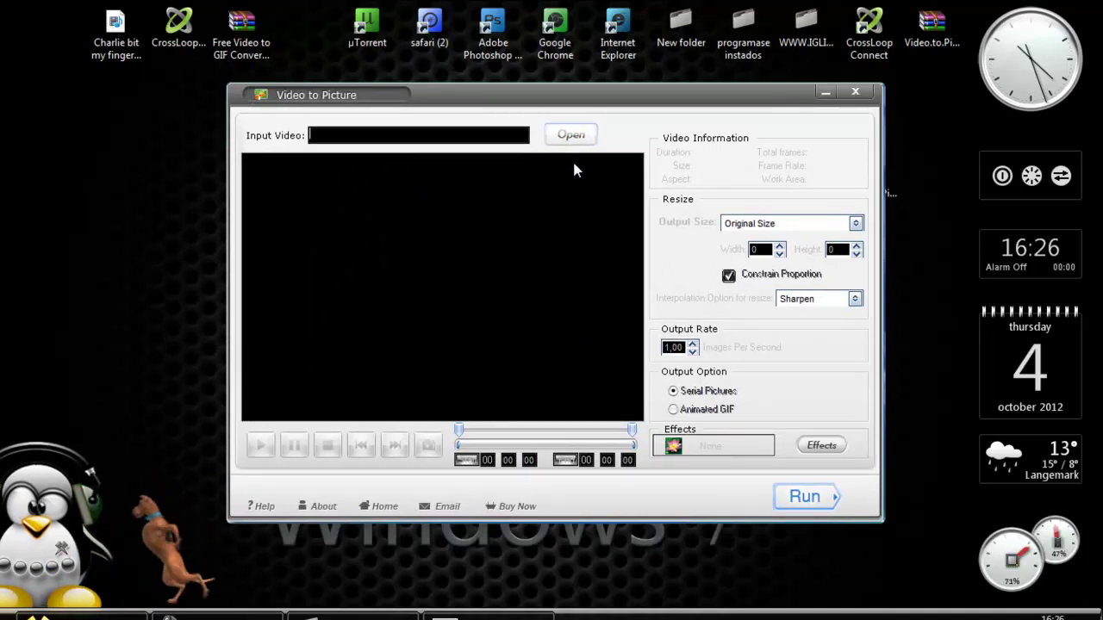
Load Charlie bit my finger again !.mp4 from the Desktop as the input video and briefly preview its playback
{"action": "left_click_drag", "start_coordinate": [115, 30], "coordinate": [118, 94]}
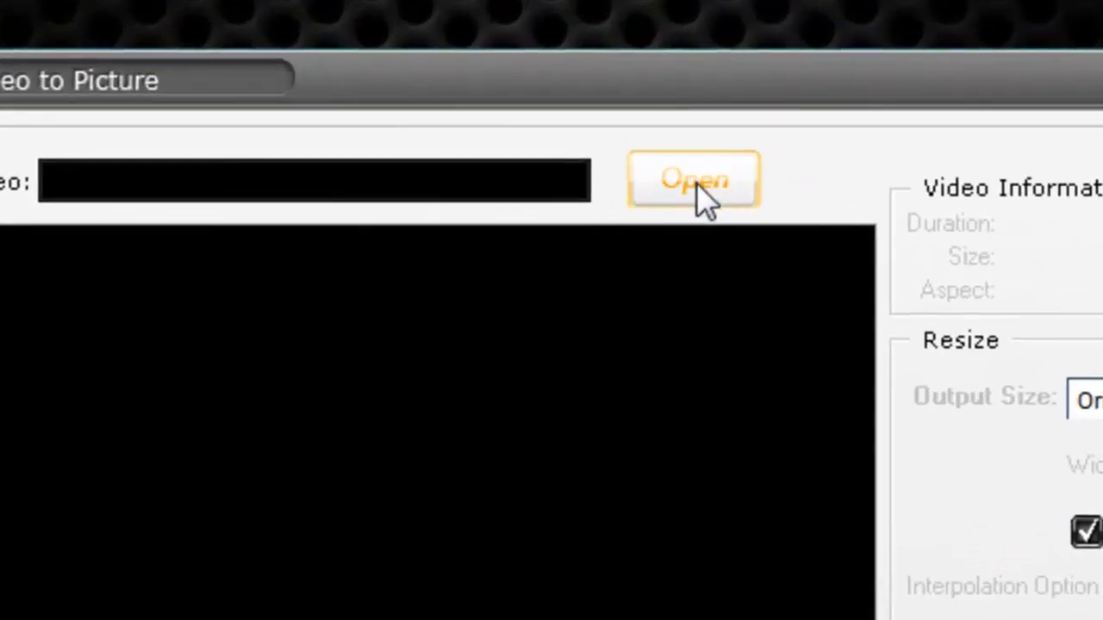
{"action": "left_click", "coordinate": [697, 183]}
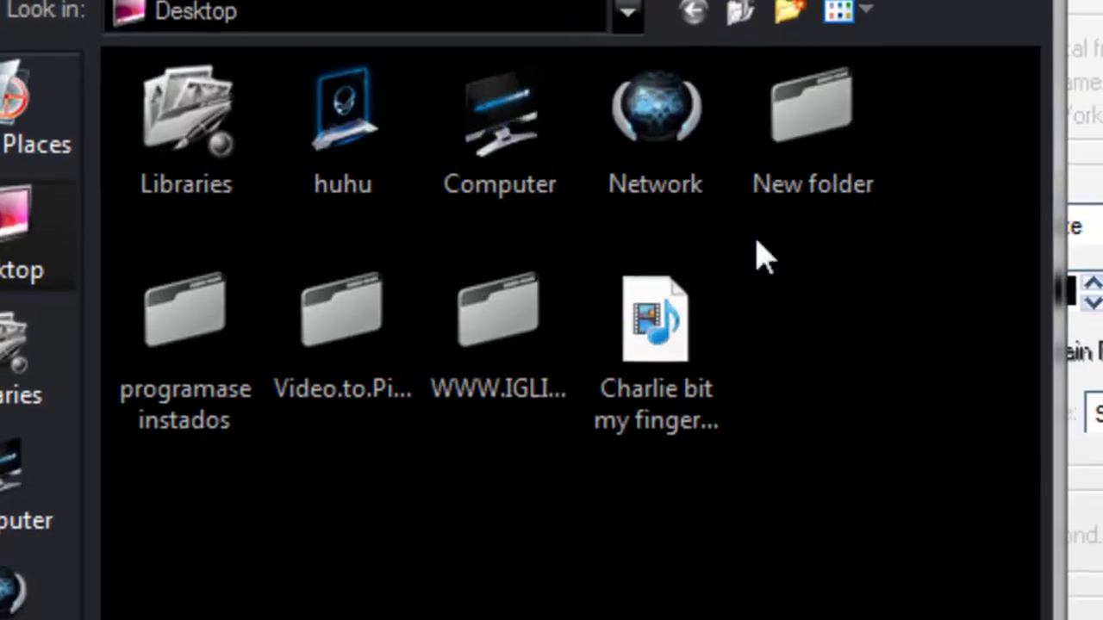
{"action": "left_click", "coordinate": [678, 388]}
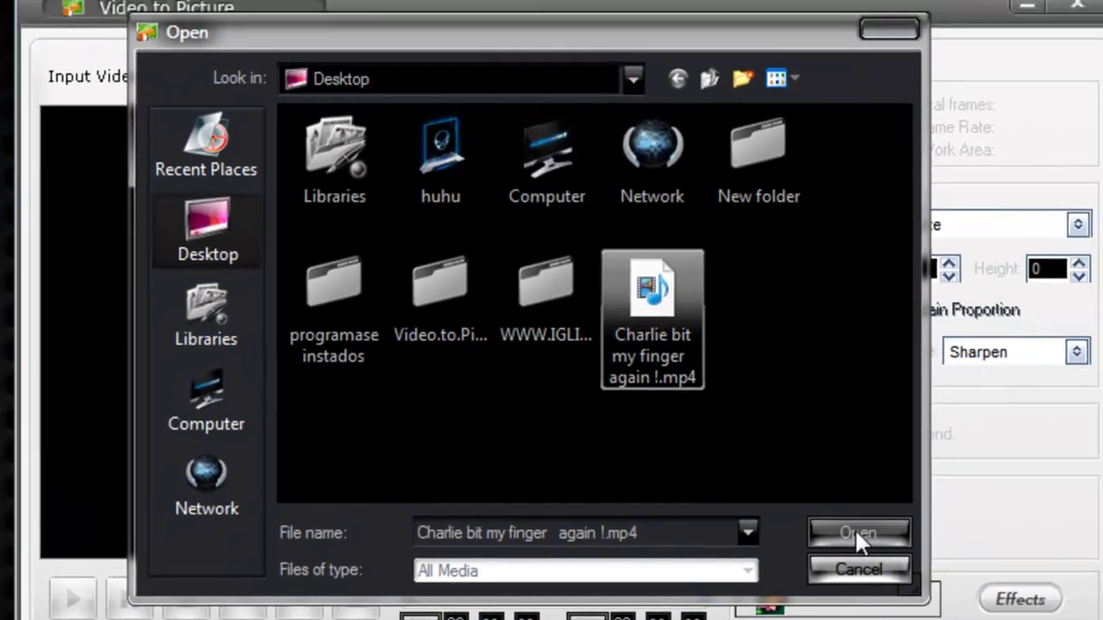
{"action": "left_click", "coordinate": [893, 519]}
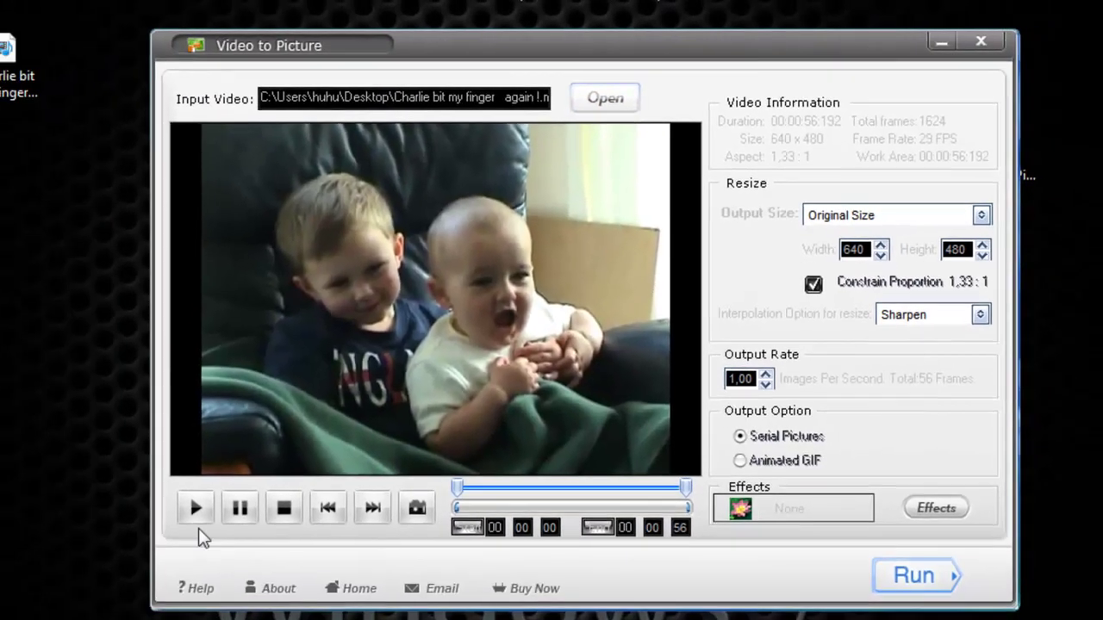
{"action": "left_click", "coordinate": [195, 507]}
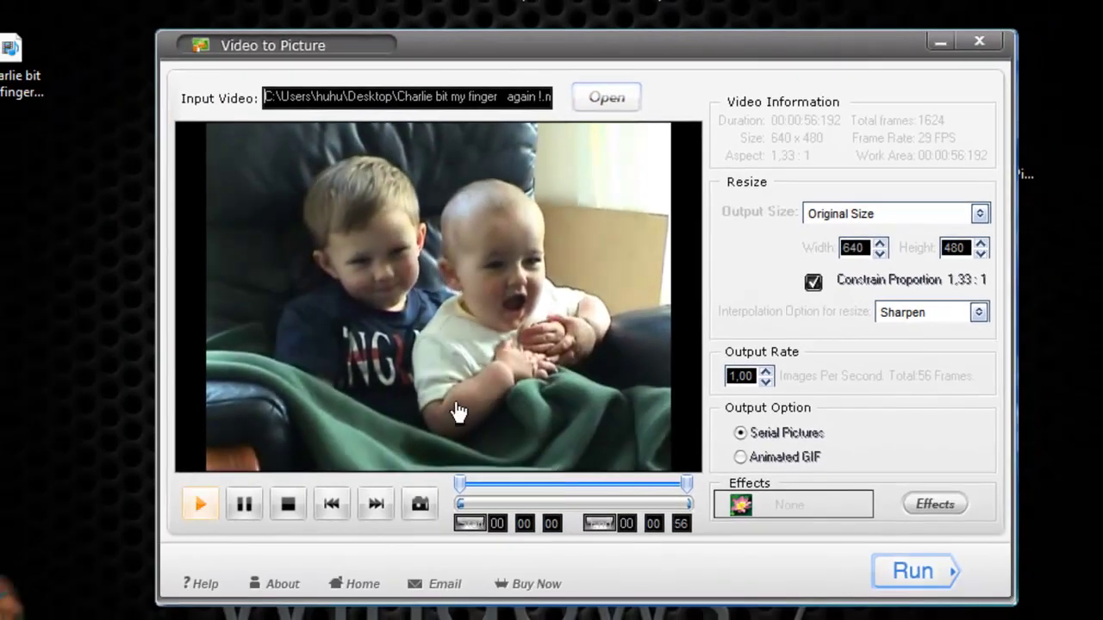
{"action": "left_click", "coordinate": [246, 507]}
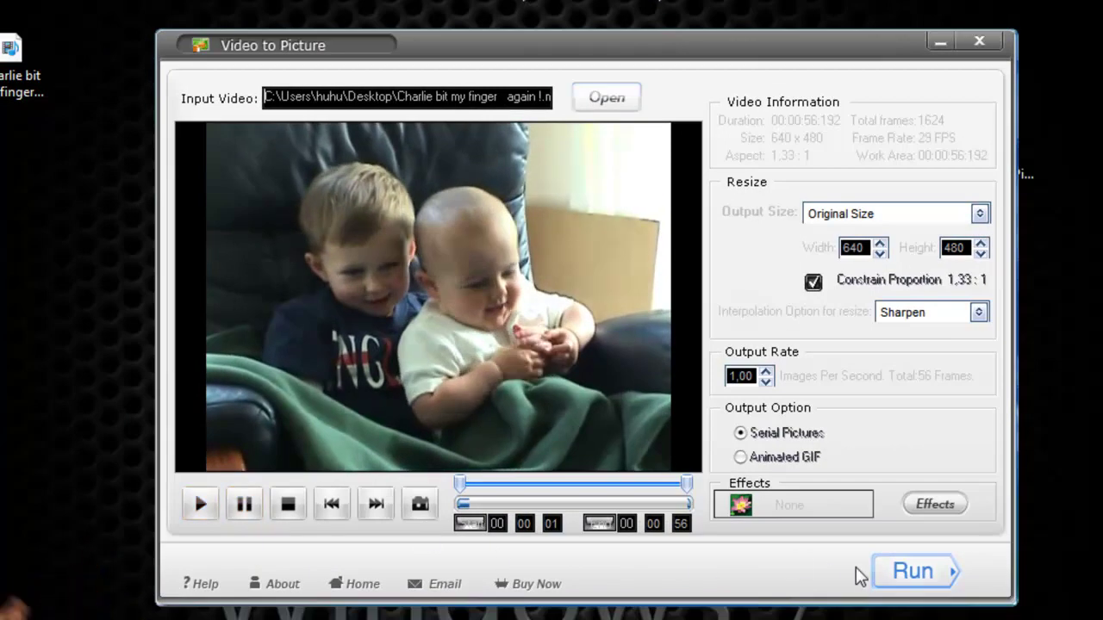
Start the picture export and create a new Desktop folder named huhu as the destination folder
{"action": "left_click", "coordinate": [920, 579]}
{"action": "left_click_drag", "start_coordinate": [408, 207], "coordinate": [699, 116]}
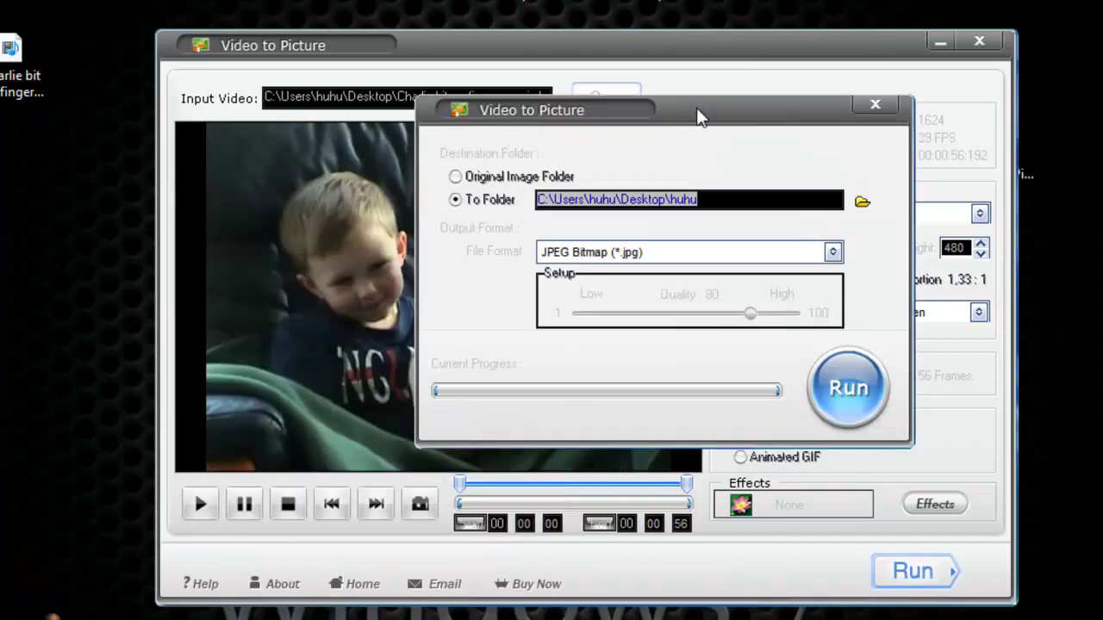
{"action": "left_click", "coordinate": [862, 203]}
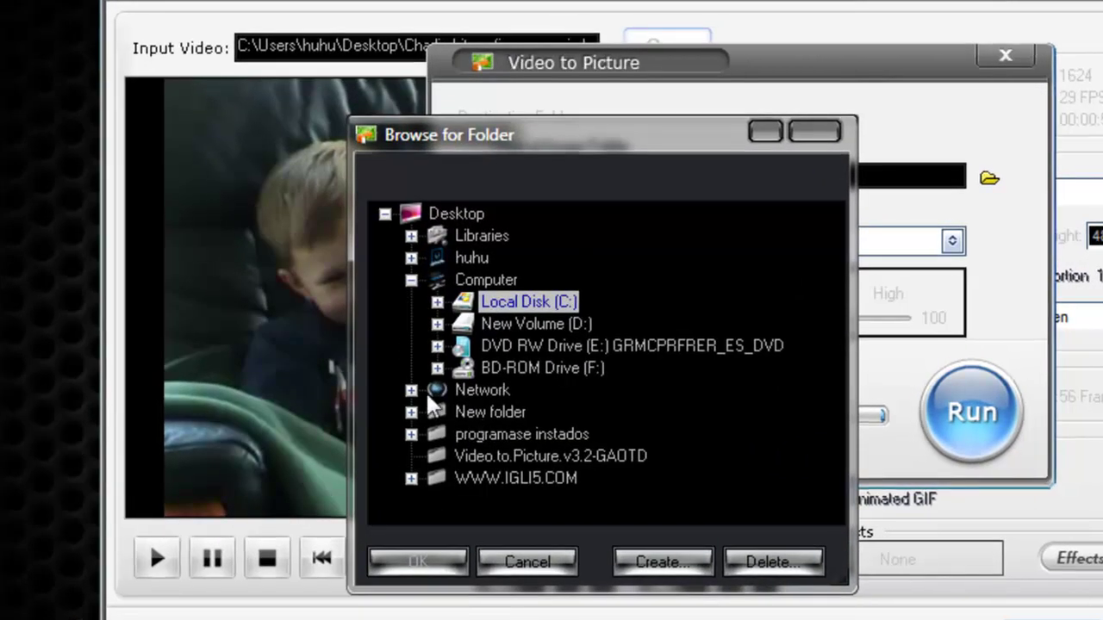
{"action": "left_click", "coordinate": [448, 214]}
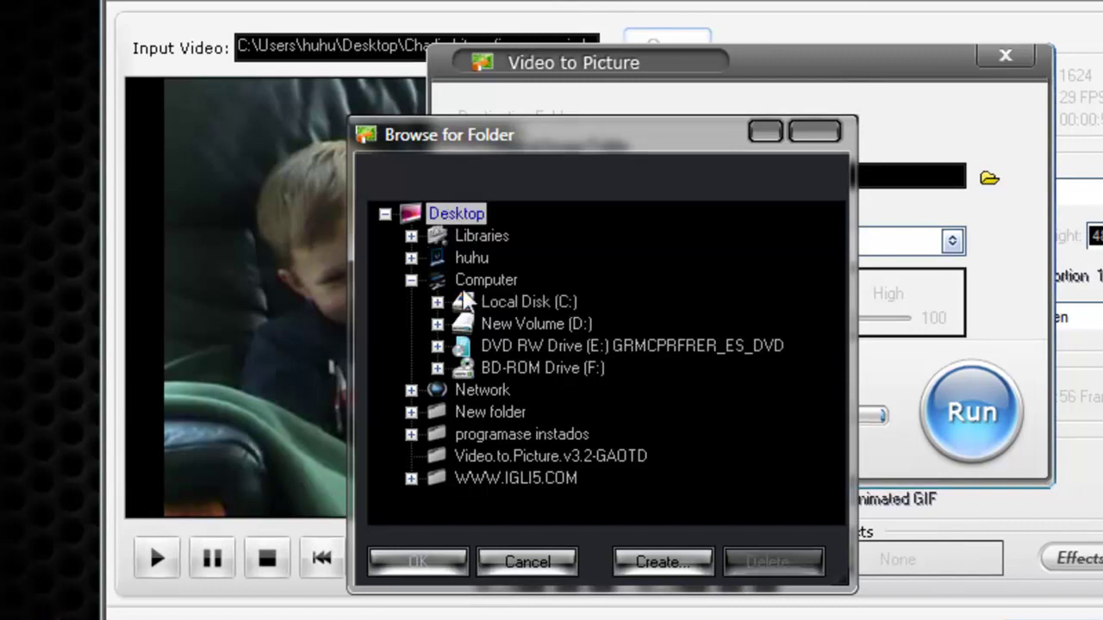
{"action": "left_click", "coordinate": [654, 560]}
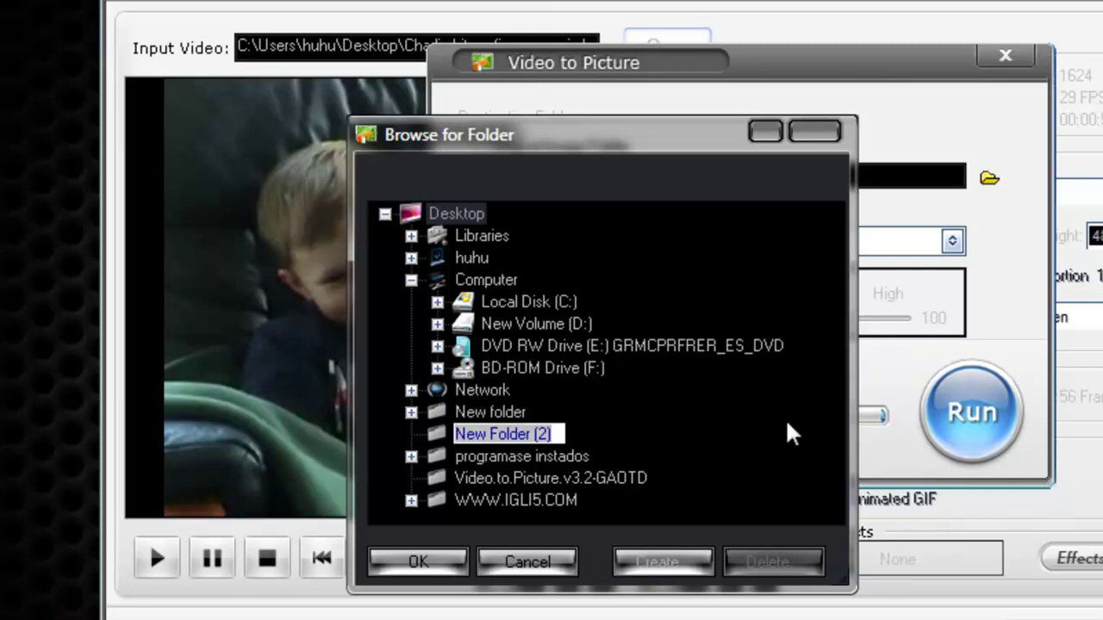
{"action": "key", "text": "BackSpace"}
{"action": "type", "text": "huhu"}
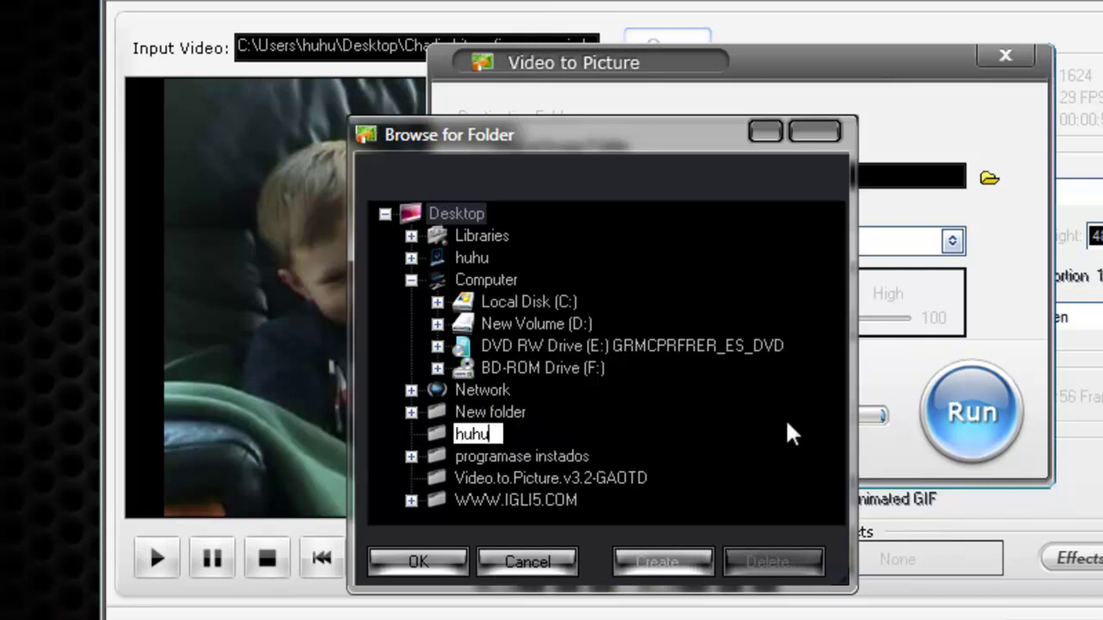
{"action": "left_click", "coordinate": [410, 557]}
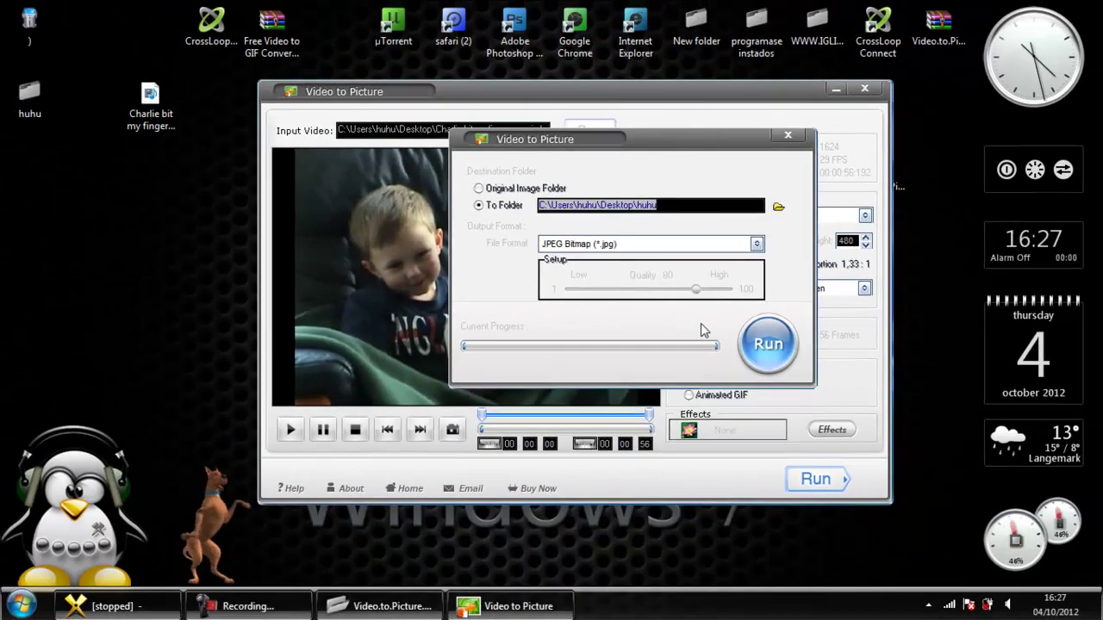
Choose JPEG Bitmap (*.jpg) as the output file format and run the conversion
{"action": "left_click", "coordinate": [756, 244]}
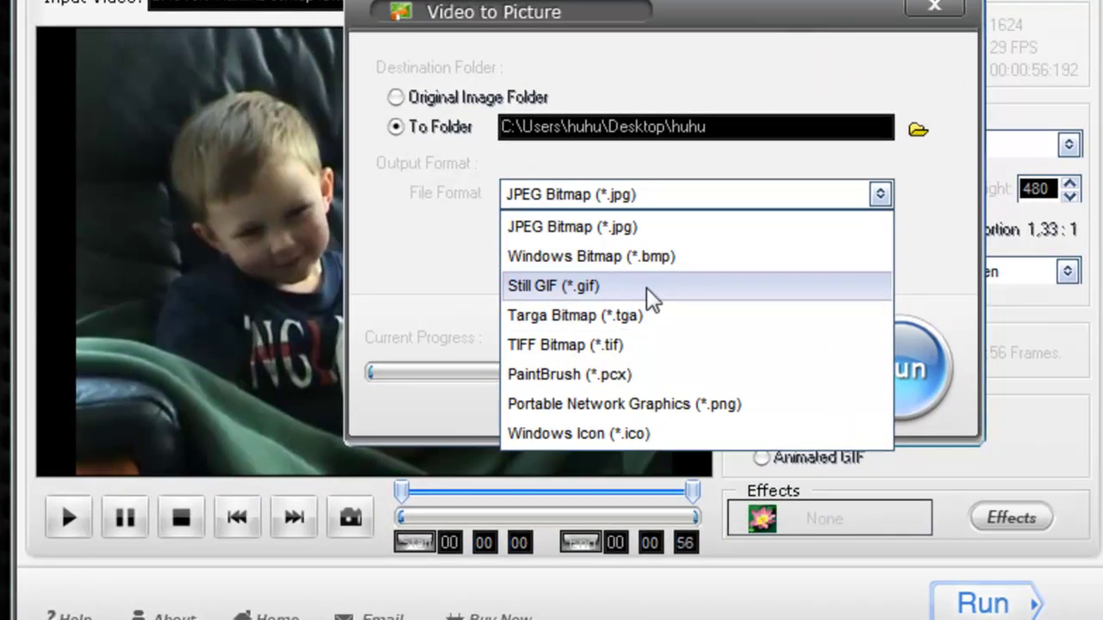
{"action": "left_click", "coordinate": [611, 227]}
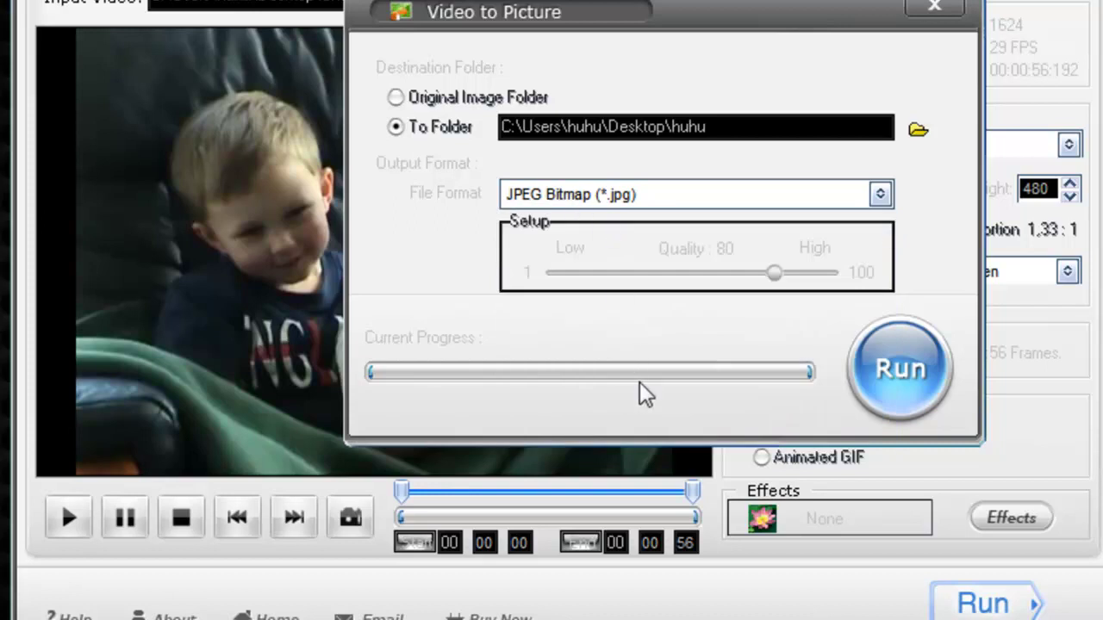
{"action": "left_click", "coordinate": [896, 356]}
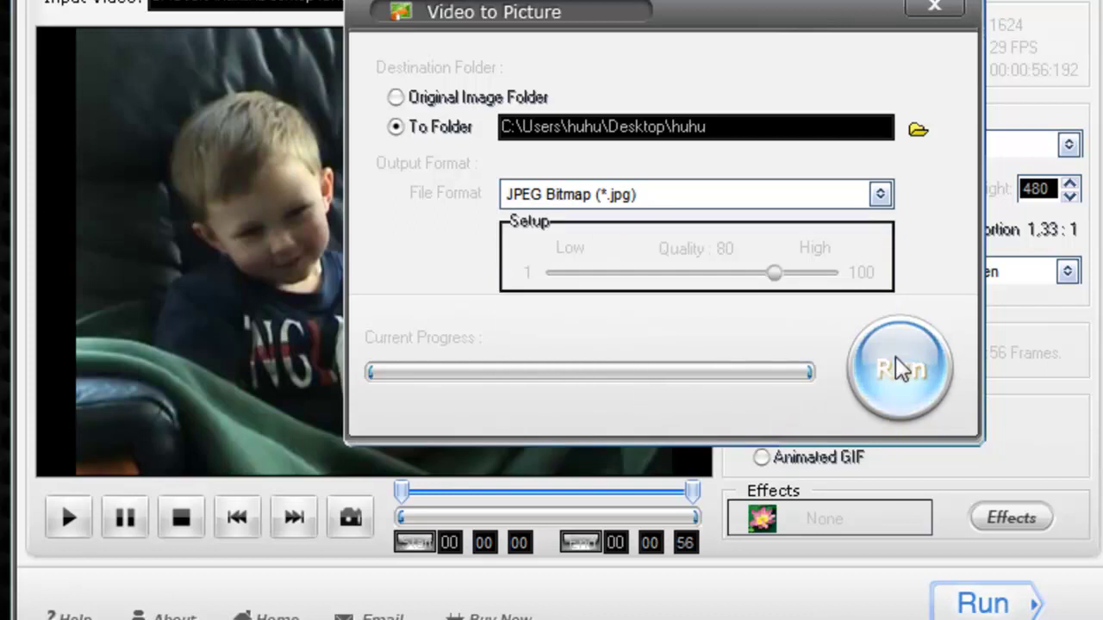
{"action": "left_click", "coordinate": [660, 314]}
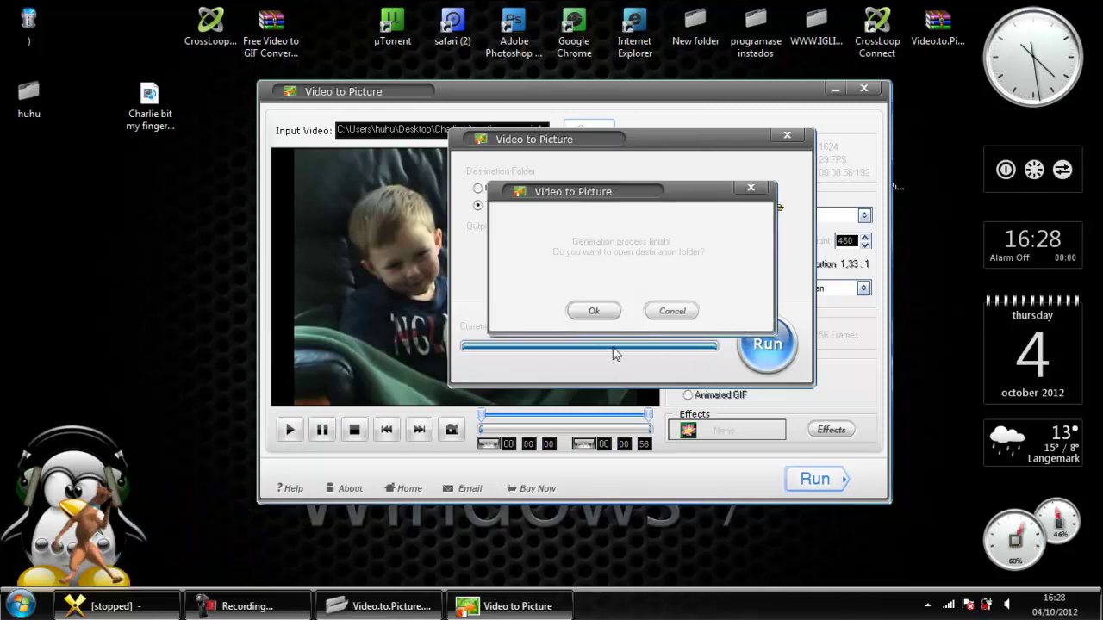
Open the destination folder to view the generated pictures, and close both the folder and the converter
{"action": "left_click", "coordinate": [594, 311]}
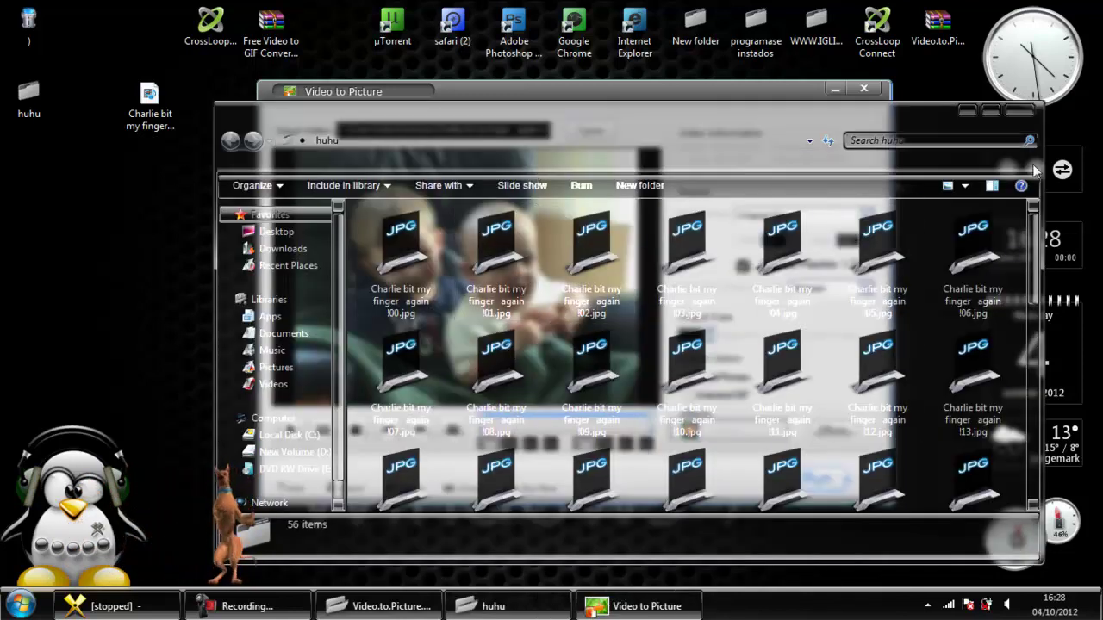
{"action": "left_click", "coordinate": [1020, 112]}
{"action": "left_click", "coordinate": [868, 90]}
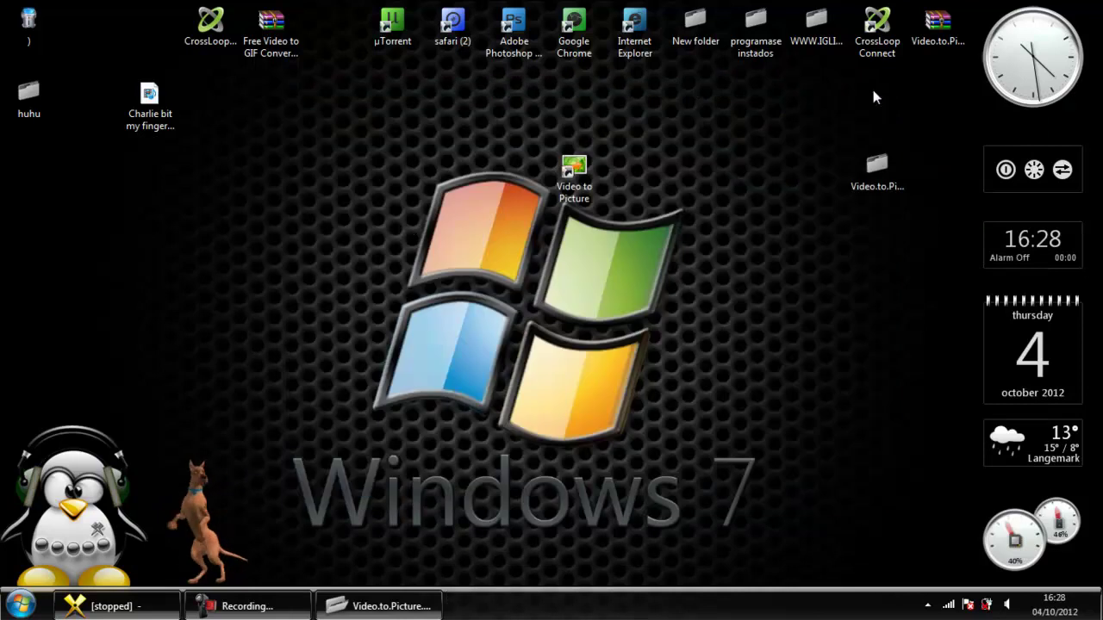
Rearrange the desktop icons, putting the huhu folder near the middle and the Video to Picture shortcut and extracted folder below the archive
{"action": "left_click_drag", "start_coordinate": [28, 95], "coordinate": [451, 170]}
{"action": "left_click_drag", "start_coordinate": [574, 177], "coordinate": [948, 138]}
{"action": "left_click_drag", "start_coordinate": [876, 169], "coordinate": [937, 246]}
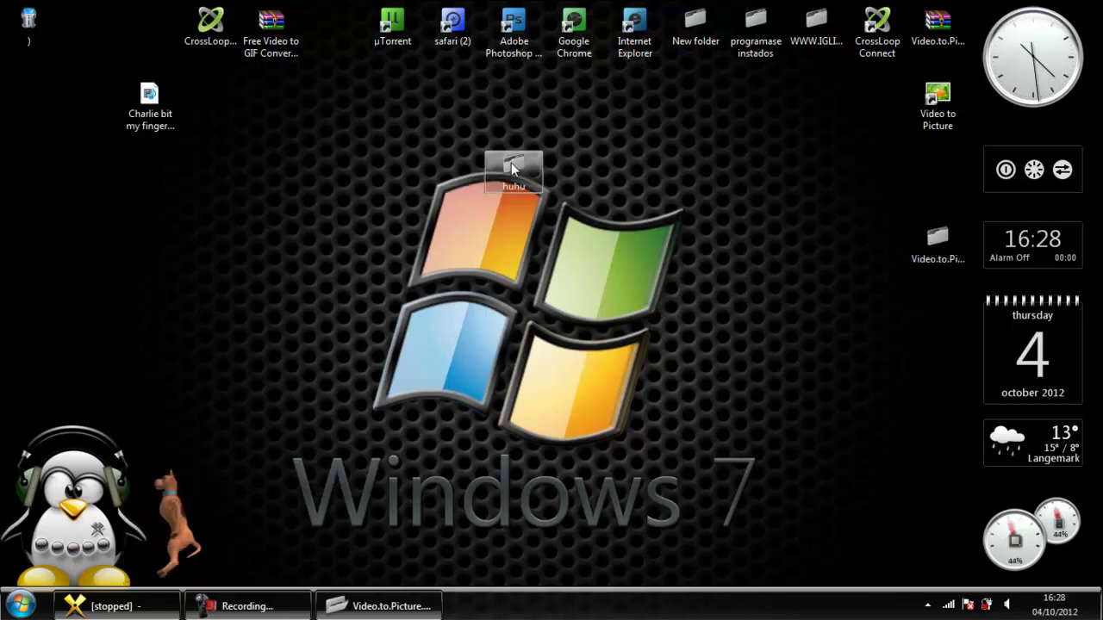
Open the pictures in the huhu folder, browse through the extracted video frames one after another, and close the viewer and folder
{"action": "double_click", "coordinate": [511, 166]}
{"action": "double_click", "coordinate": [433, 274]}
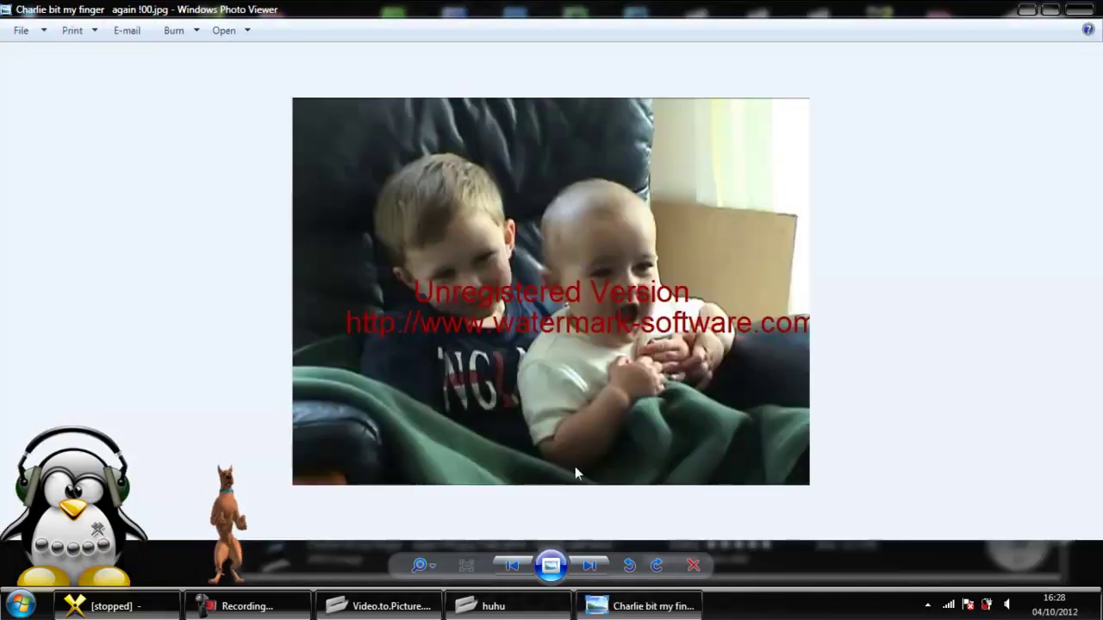
{"action": "left_click", "coordinate": [599, 571]}
{"action": "left_click", "coordinate": [597, 570]}
{"action": "left_click", "coordinate": [595, 570]}
{"action": "left_click", "coordinate": [593, 569]}
{"action": "left_click", "coordinate": [595, 569]}
{"action": "left_click", "coordinate": [595, 570]}
{"action": "left_click", "coordinate": [596, 570]}
{"action": "left_click", "coordinate": [597, 570]}
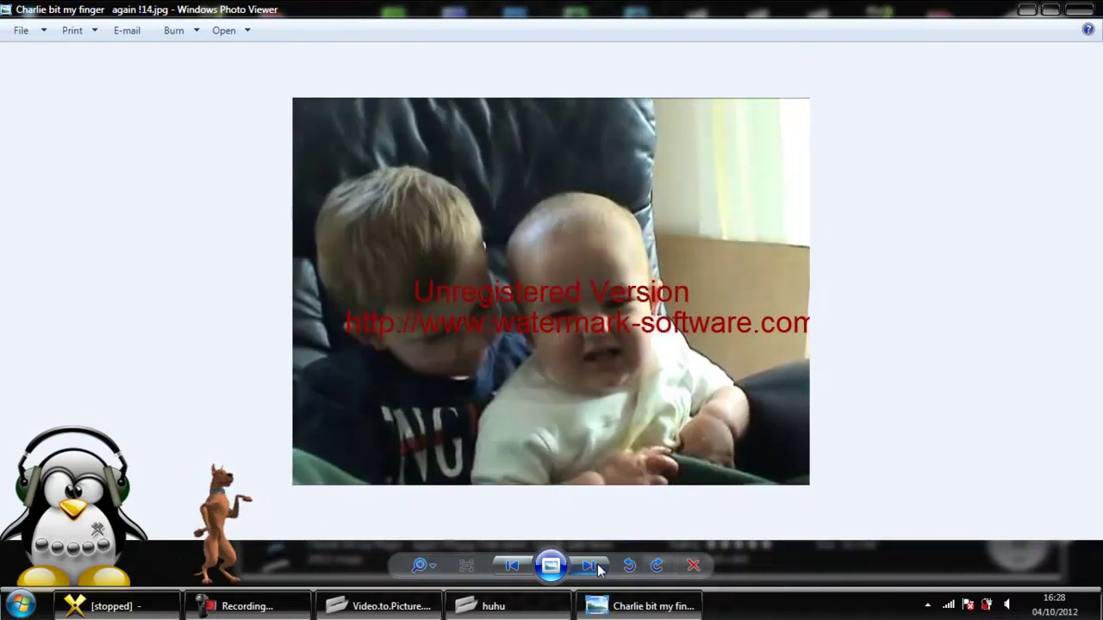
{"action": "left_click", "coordinate": [598, 570]}
{"action": "left_click", "coordinate": [599, 570]}
{"action": "left_click", "coordinate": [600, 572]}
{"action": "left_click", "coordinate": [600, 571]}
{"action": "left_click", "coordinate": [600, 570]}
{"action": "left_click", "coordinate": [600, 570]}
{"action": "left_click", "coordinate": [602, 571]}
{"action": "left_click", "coordinate": [602, 571]}
{"action": "left_click", "coordinate": [602, 572]}
{"action": "left_click", "coordinate": [601, 571]}
{"action": "left_click", "coordinate": [603, 572]}
{"action": "left_click", "coordinate": [603, 571]}
{"action": "left_click", "coordinate": [602, 571]}
{"action": "left_click", "coordinate": [602, 571]}
{"action": "left_click", "coordinate": [603, 571]}
{"action": "left_click", "coordinate": [602, 571]}
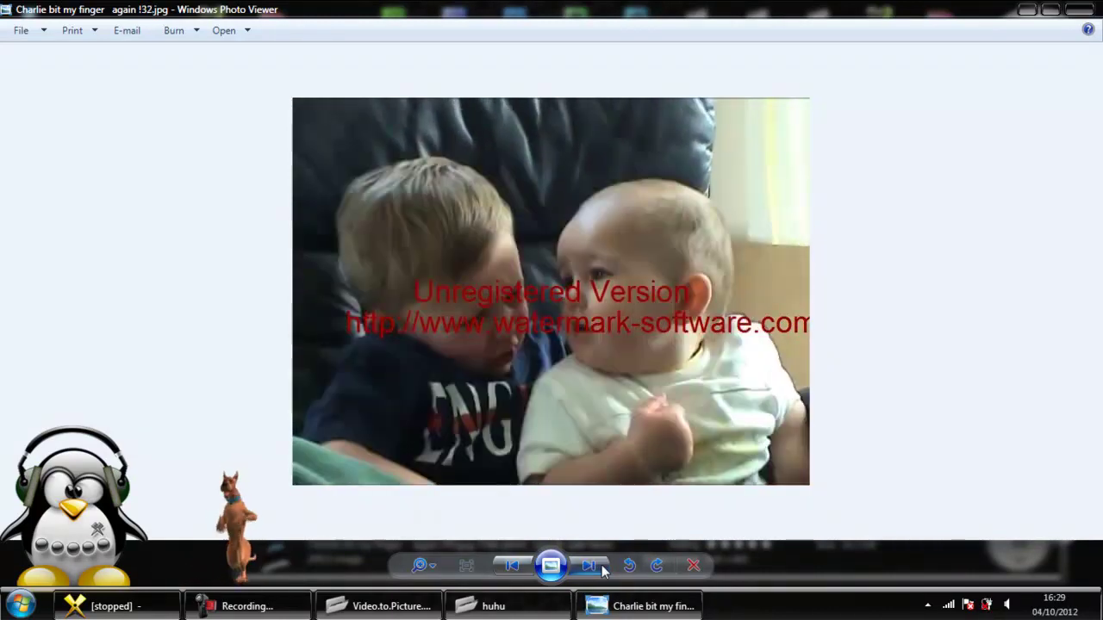
{"action": "left_click", "coordinate": [602, 571]}
{"action": "left_click", "coordinate": [602, 572]}
{"action": "left_click", "coordinate": [602, 572]}
{"action": "left_click", "coordinate": [603, 571]}
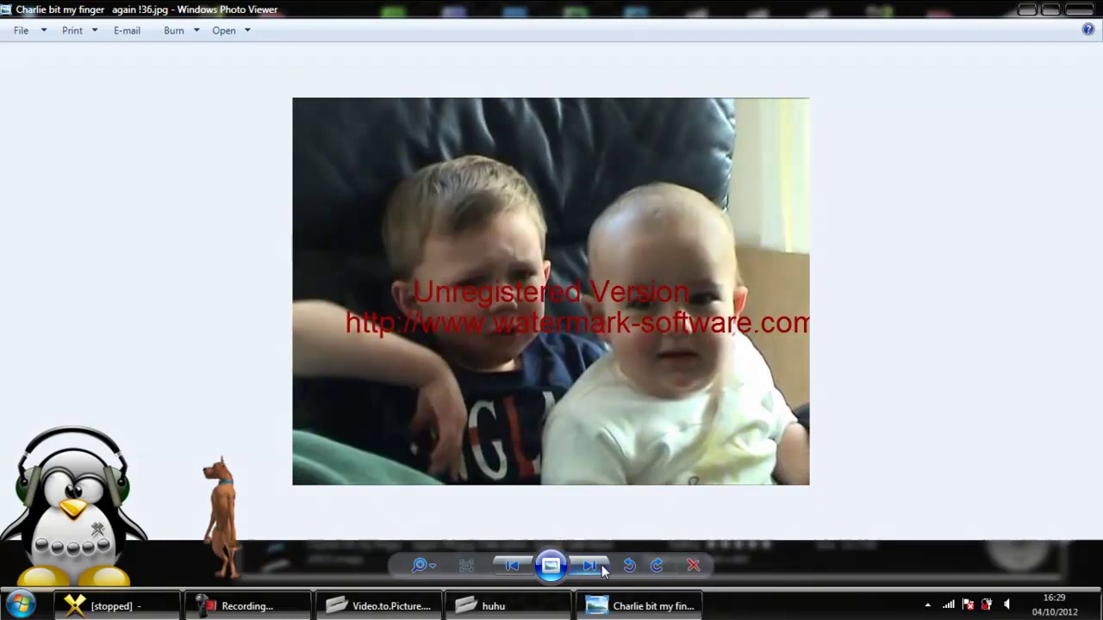
{"action": "left_click", "coordinate": [1087, 11]}
{"action": "key", "text": "alt+F4"}
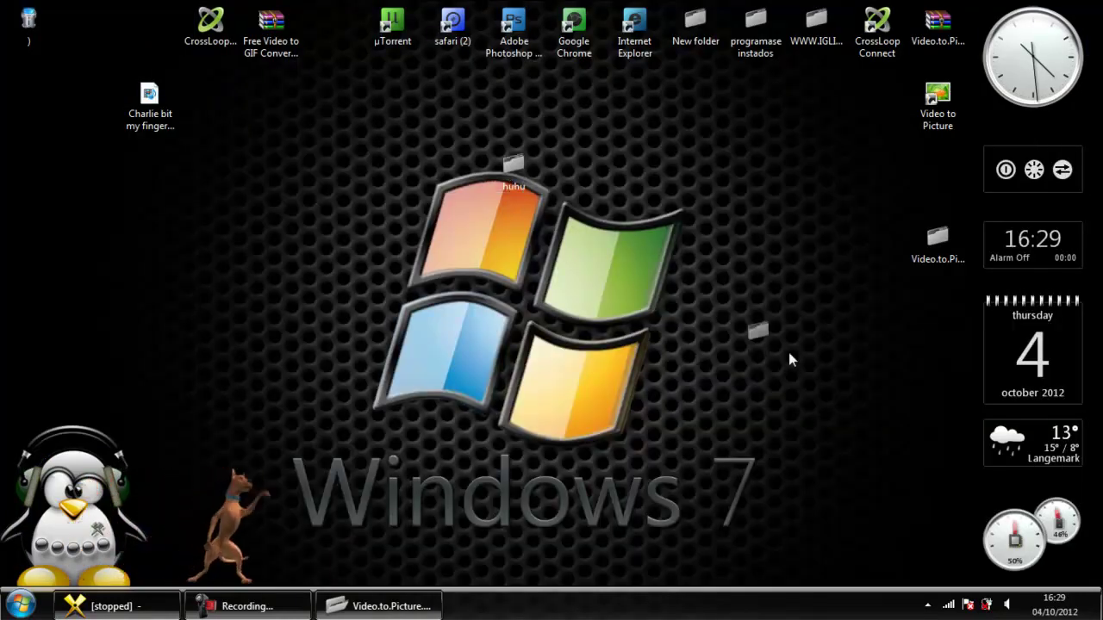
Rearrange the desktop icons, placing huhu below the Video to Picture shortcut, the video in the top row, and Video.to.Picture.v3.2-GAOTD near the middle
{"action": "left_click_drag", "start_coordinate": [928, 333], "coordinate": [913, 339]}
{"action": "left_click_drag", "start_coordinate": [146, 101], "coordinate": [143, 39]}
{"action": "left_click_drag", "start_coordinate": [280, 33], "coordinate": [342, 37]}
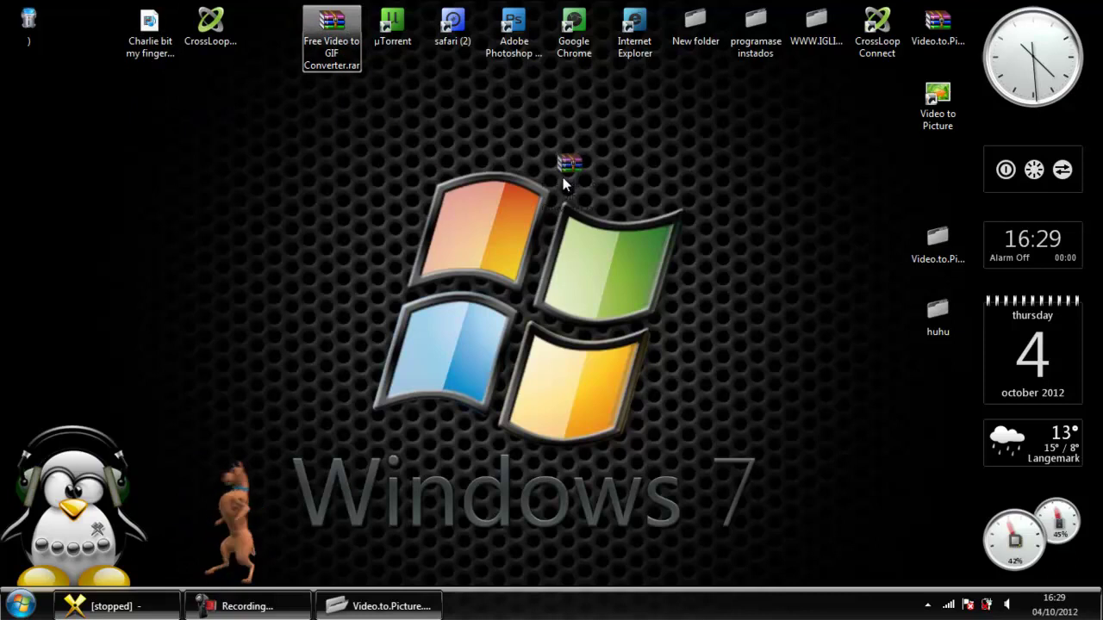
{"action": "left_click_drag", "start_coordinate": [935, 255], "coordinate": [528, 164]}
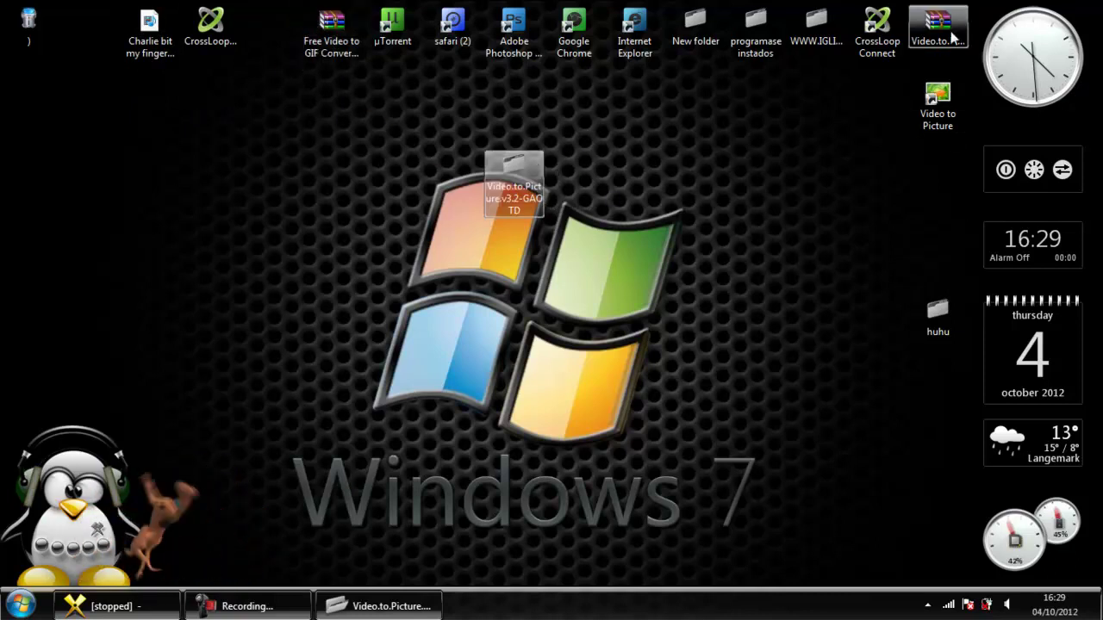
{"action": "left_click_drag", "start_coordinate": [938, 316], "coordinate": [937, 169]}
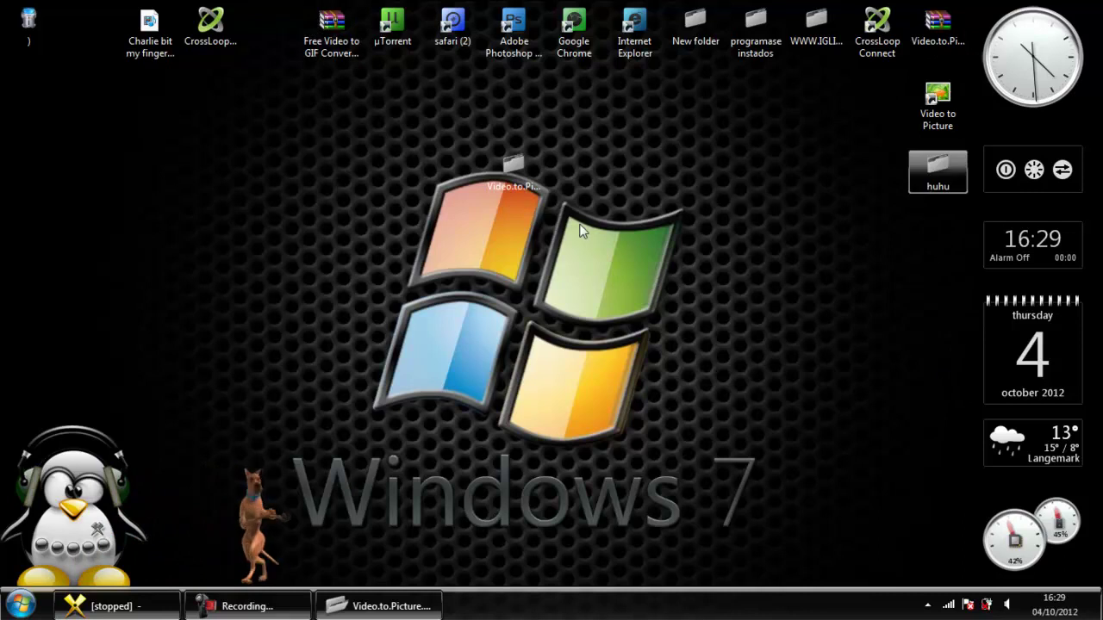
Launch Free Video to GIF Converter from the shortcut in the Video.to.Picture.v3.2-GAOTD folder
{"action": "double_click", "coordinate": [514, 176]}
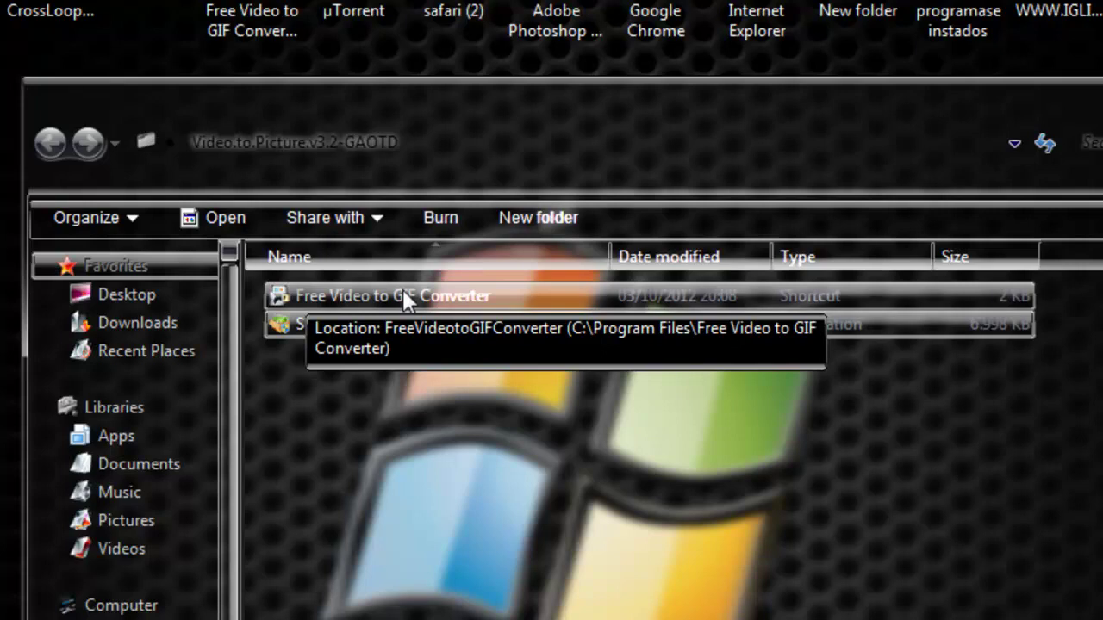
{"action": "double_click", "coordinate": [403, 293]}
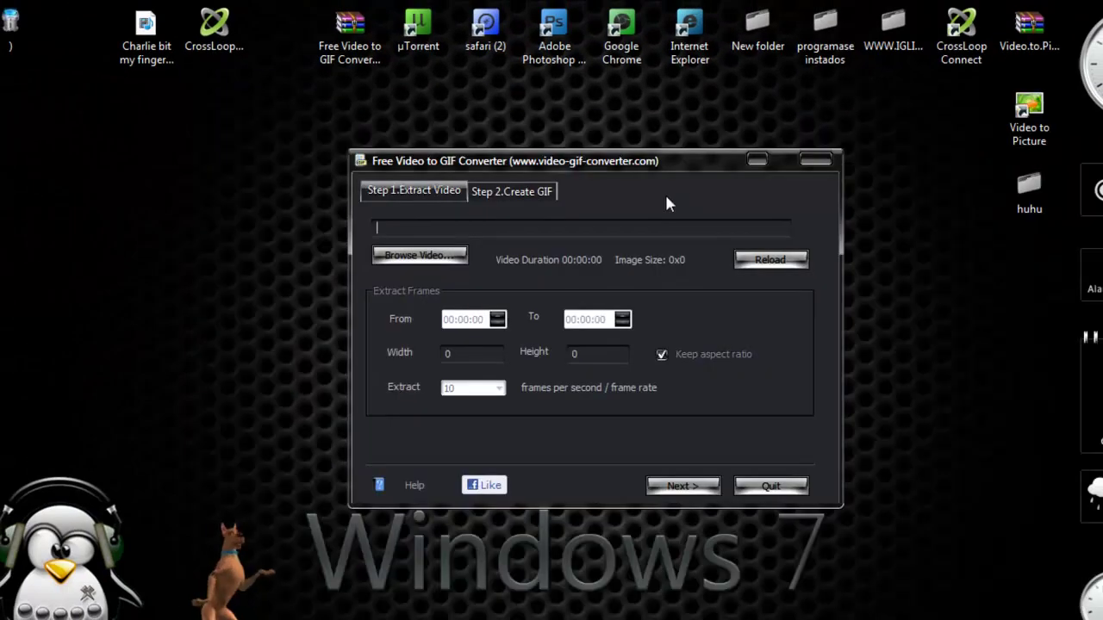
{"action": "left_click_drag", "start_coordinate": [683, 159], "coordinate": [677, 137]}
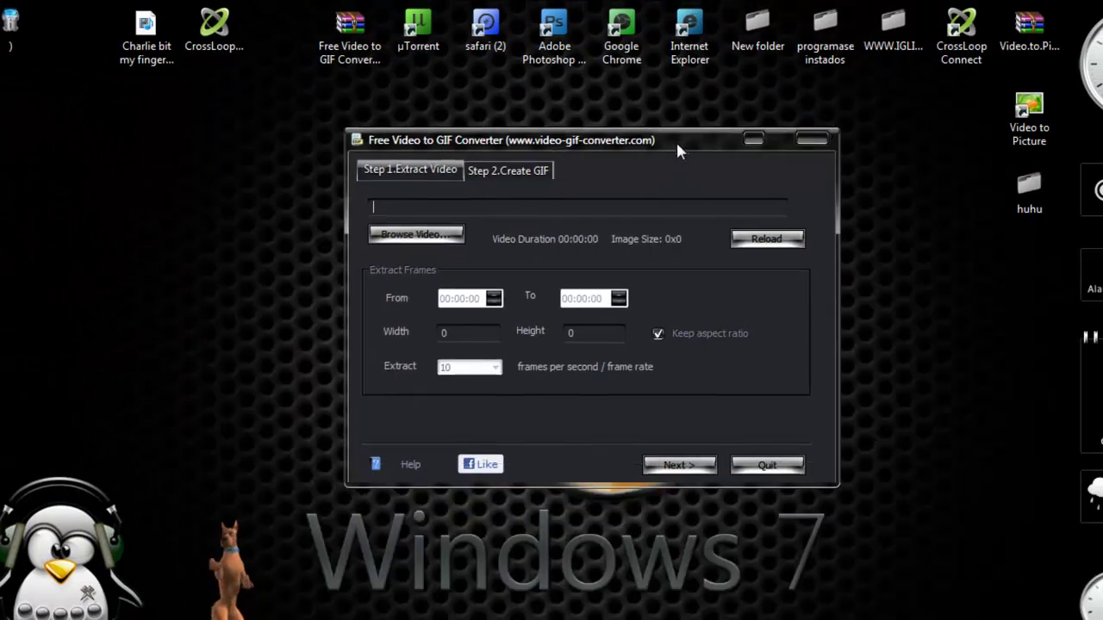
Load the Desktop video Charlie bit my finger again !.mp4 into the GIF converter
{"action": "left_click", "coordinate": [409, 232]}
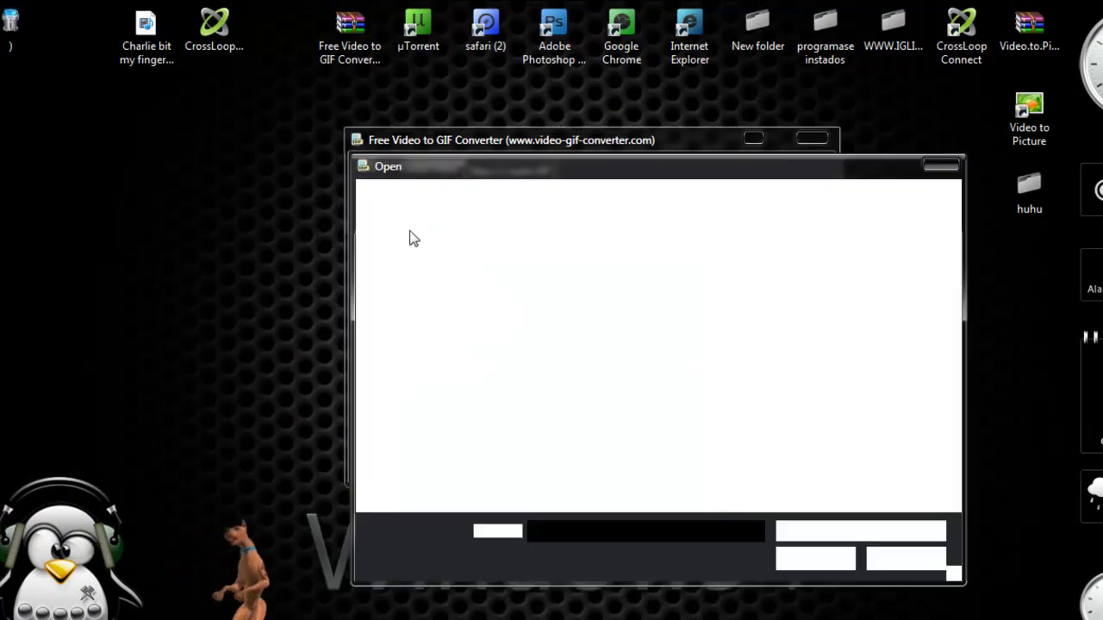
{"action": "scroll", "coordinate": [850, 352], "scroll_direction": "down", "scroll_amount": 5}
{"action": "left_click", "coordinate": [617, 483]}
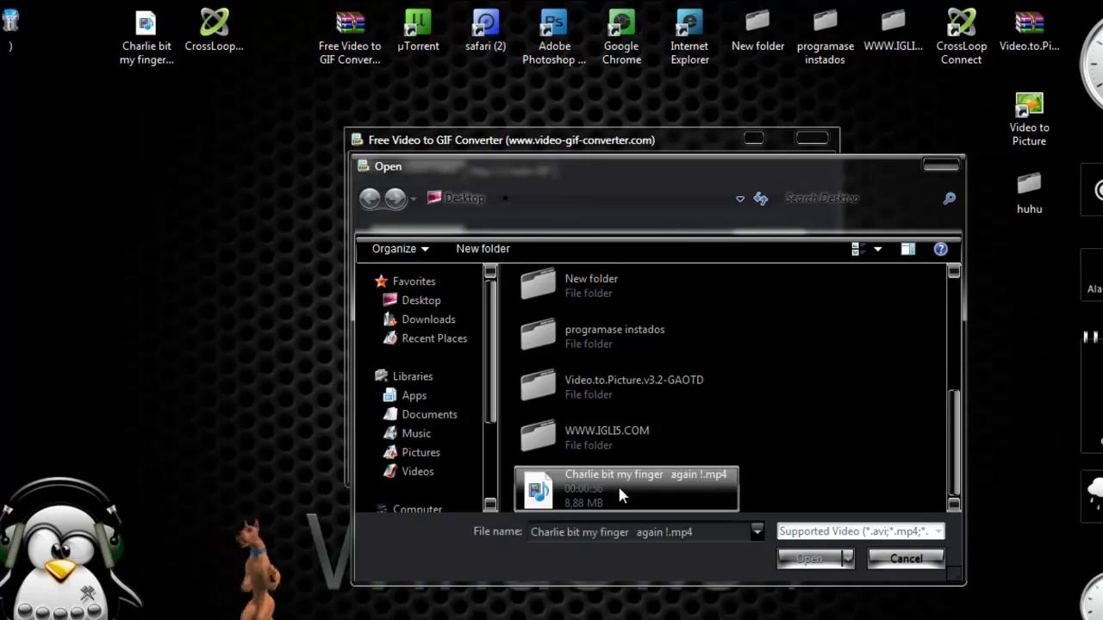
{"action": "left_click", "coordinate": [811, 566]}
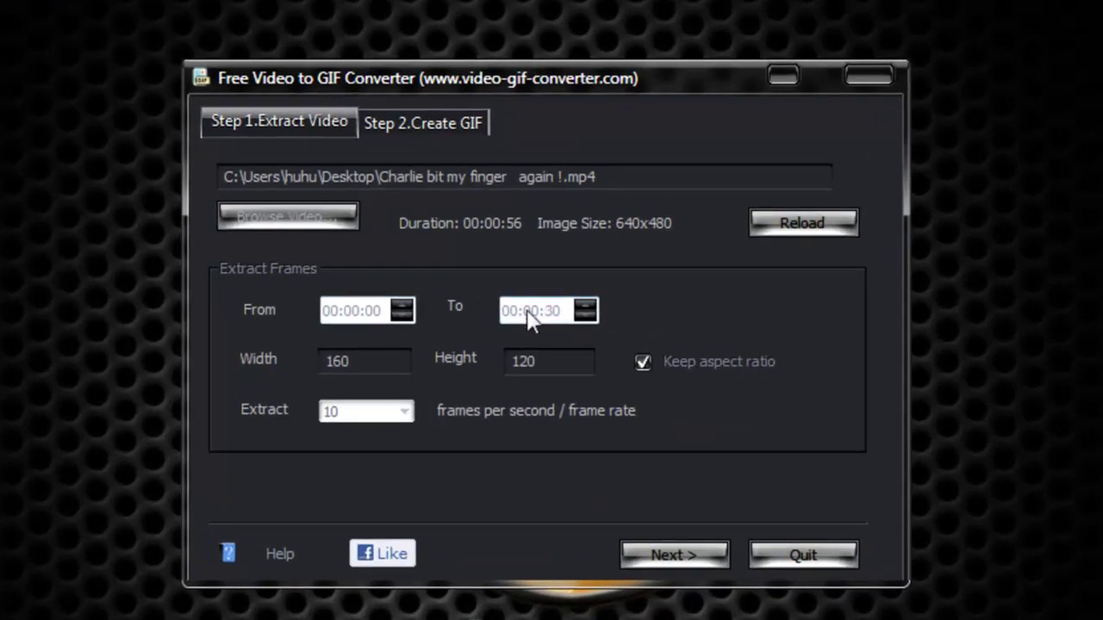
Set the extraction end time to 00:00:56 and extract the video frames, continuing despite the high frame count
{"action": "left_click", "coordinate": [586, 312]}
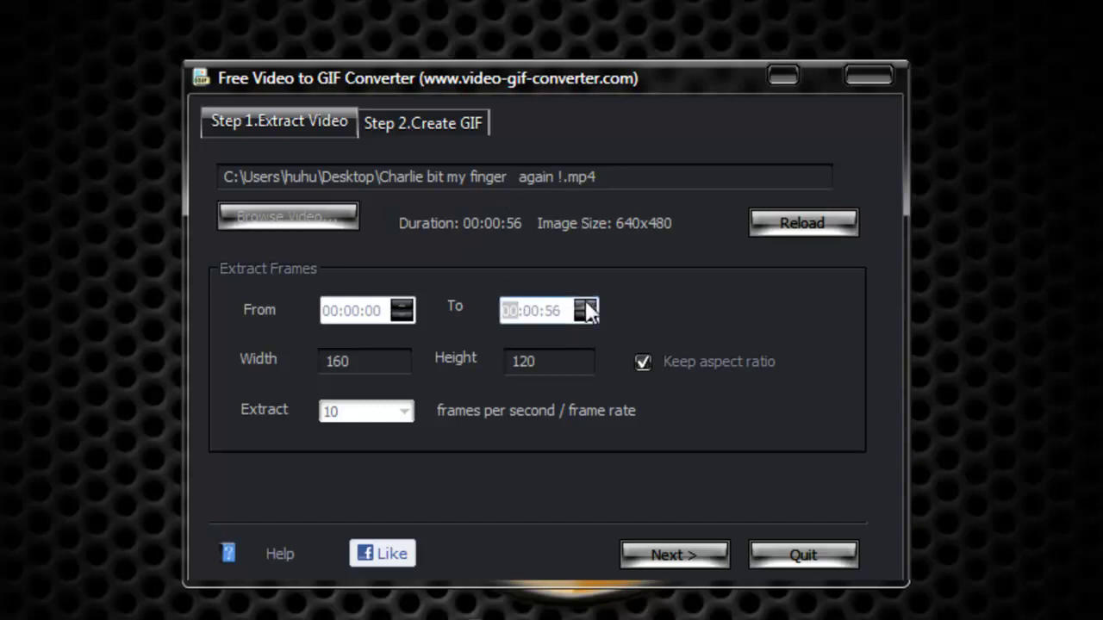
{"action": "left_click", "coordinate": [553, 311]}
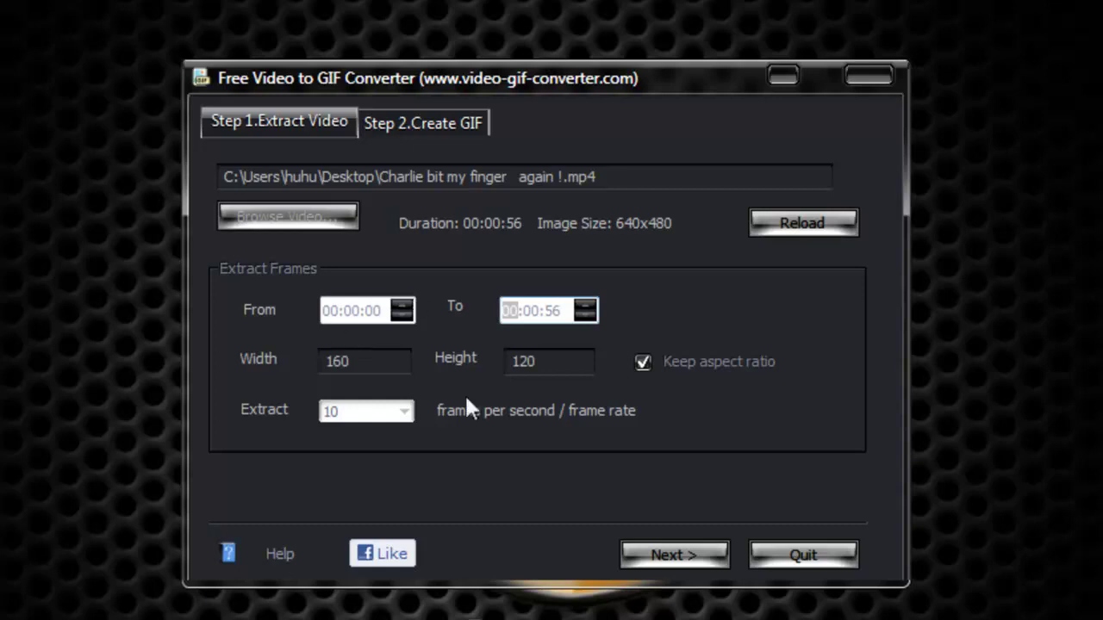
{"action": "left_click", "coordinate": [657, 545]}
{"action": "left_click", "coordinate": [671, 556]}
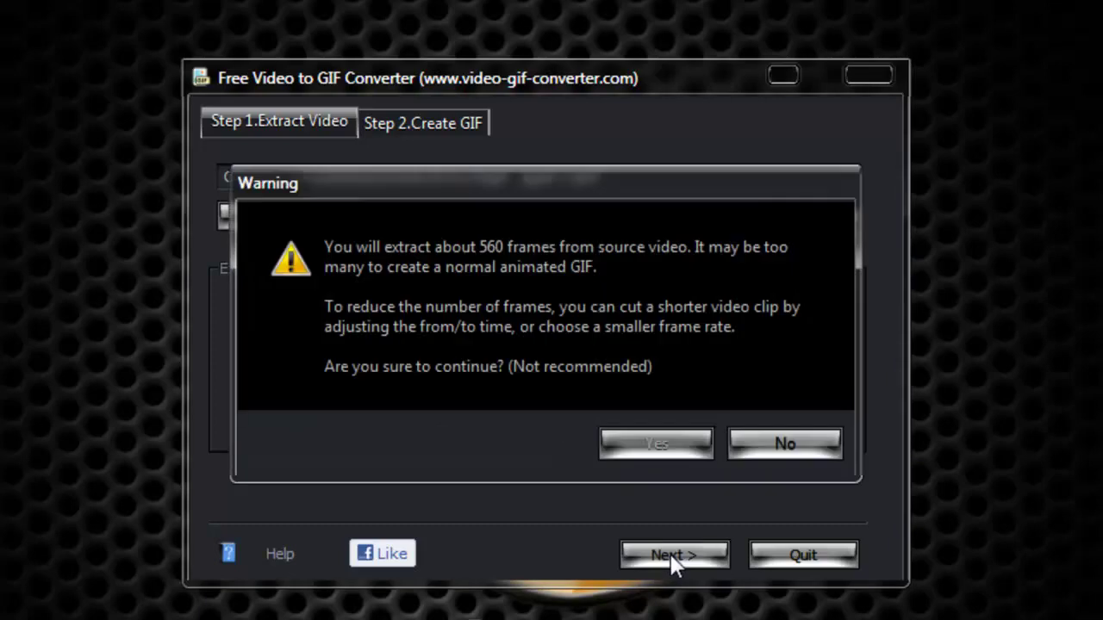
{"action": "left_click", "coordinate": [656, 445]}
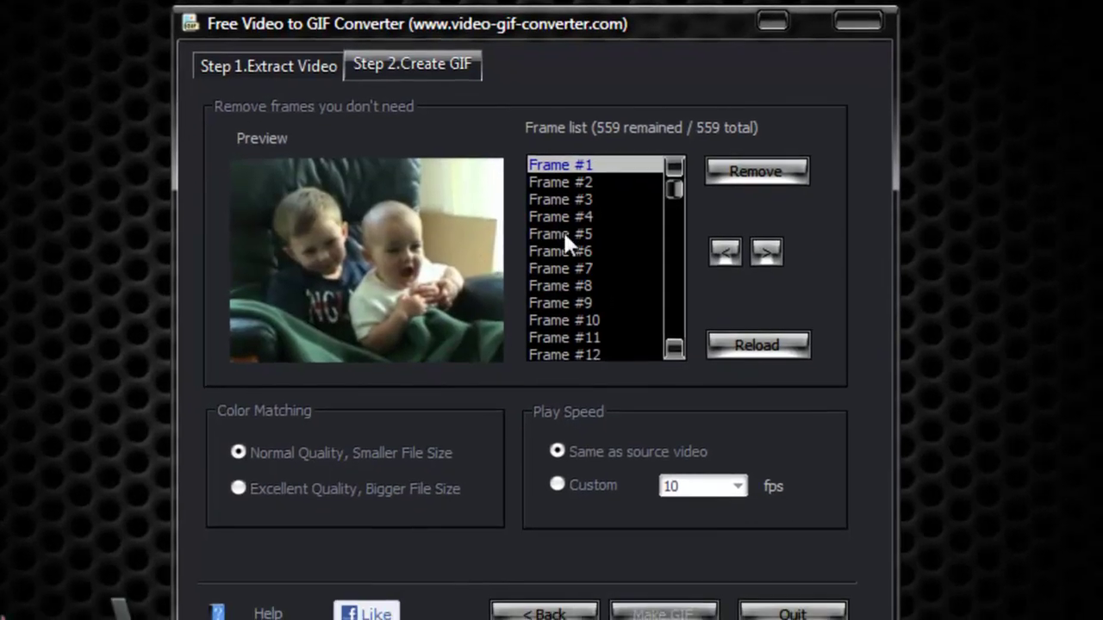
Preview the frames from Frame #1 to Frame #9 and set color matching to Excellent Quality, Bigger File Size
{"action": "key", "text": "Down"}
{"action": "key", "text": "Down"}
{"action": "key", "text": "Down"}
{"action": "key", "text": "Down"}
{"action": "key", "text": "Down"}
{"action": "key", "text": "Down"}
{"action": "key", "text": "Down"}
{"action": "key", "text": "Down"}
{"action": "left_click", "coordinate": [239, 488]}
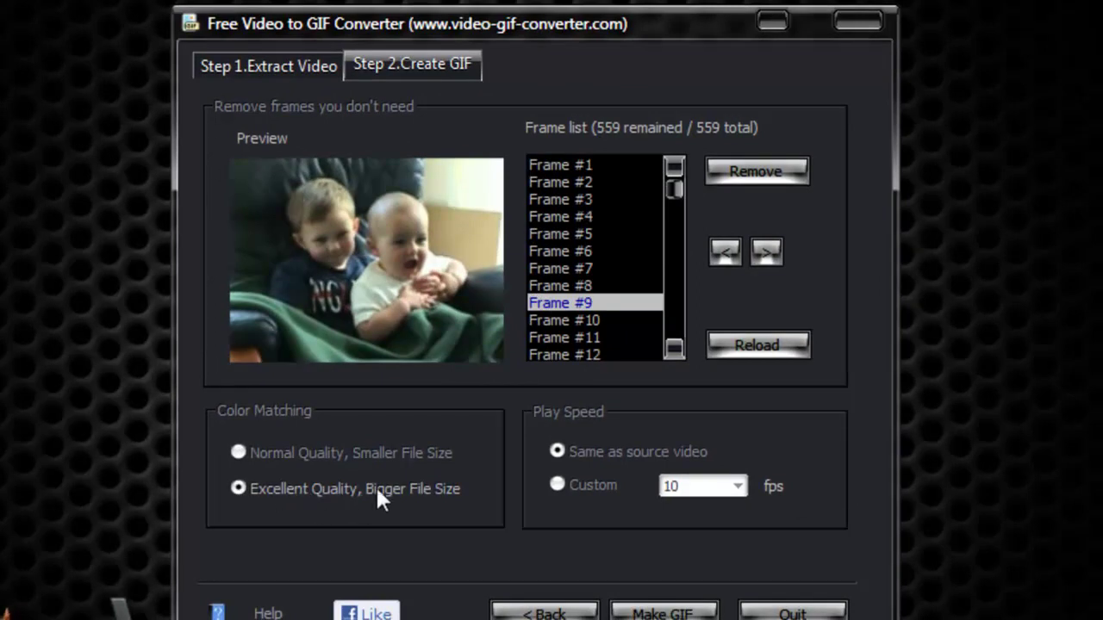
Make the GIF, save it to the Desktop as hola, and accept the offer to open it
{"action": "left_click", "coordinate": [660, 614]}
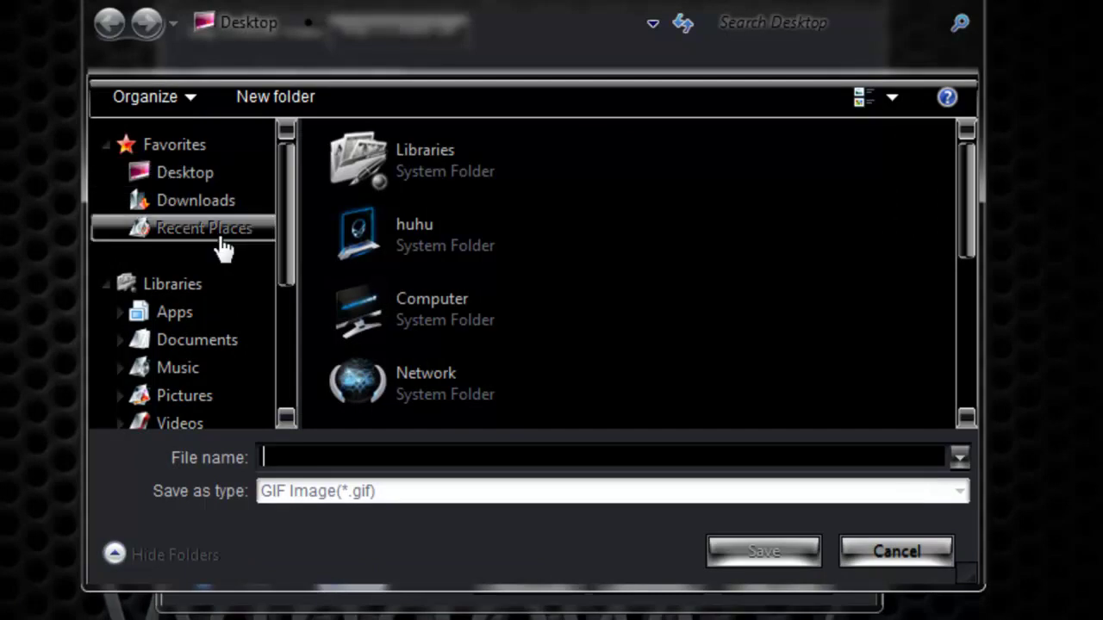
{"action": "left_click", "coordinate": [188, 180]}
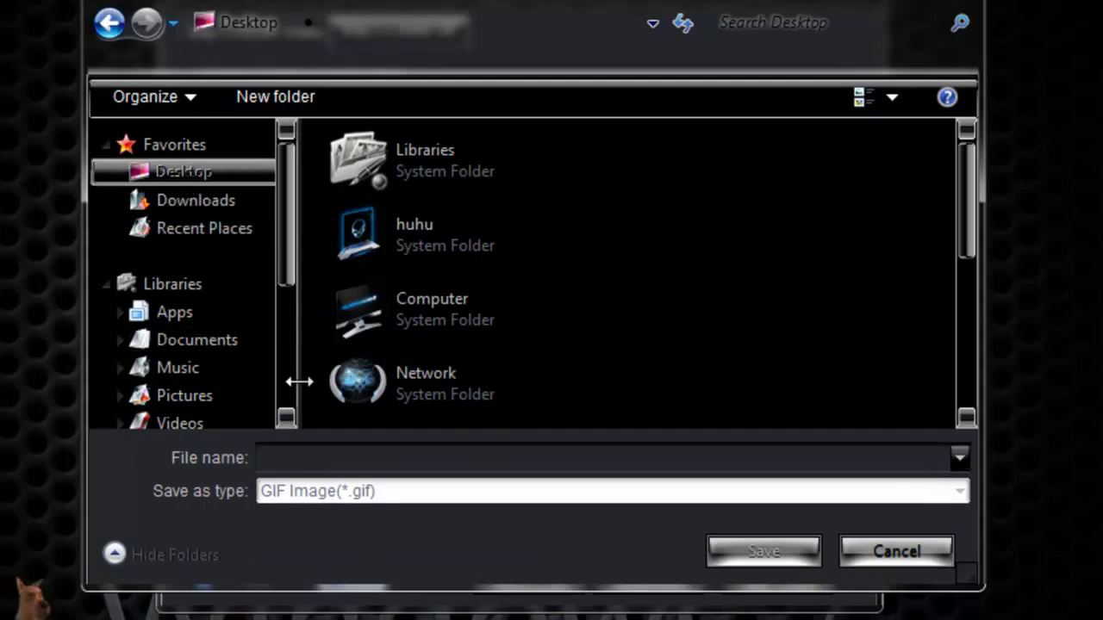
{"action": "left_click", "coordinate": [336, 455]}
{"action": "type", "text": "hola"}
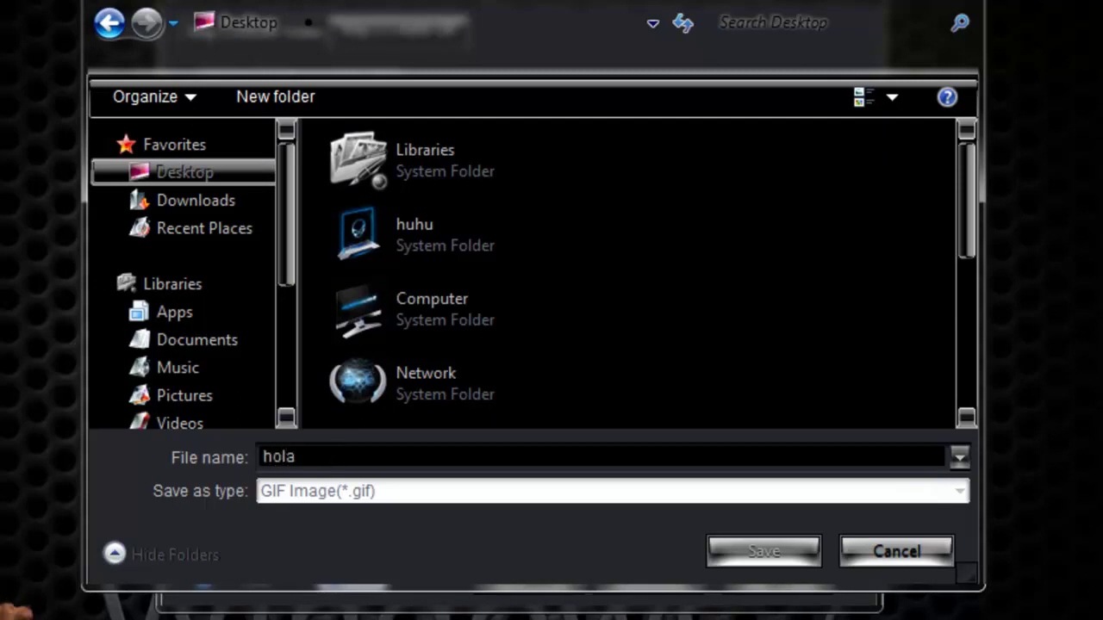
{"action": "left_click", "coordinate": [757, 549]}
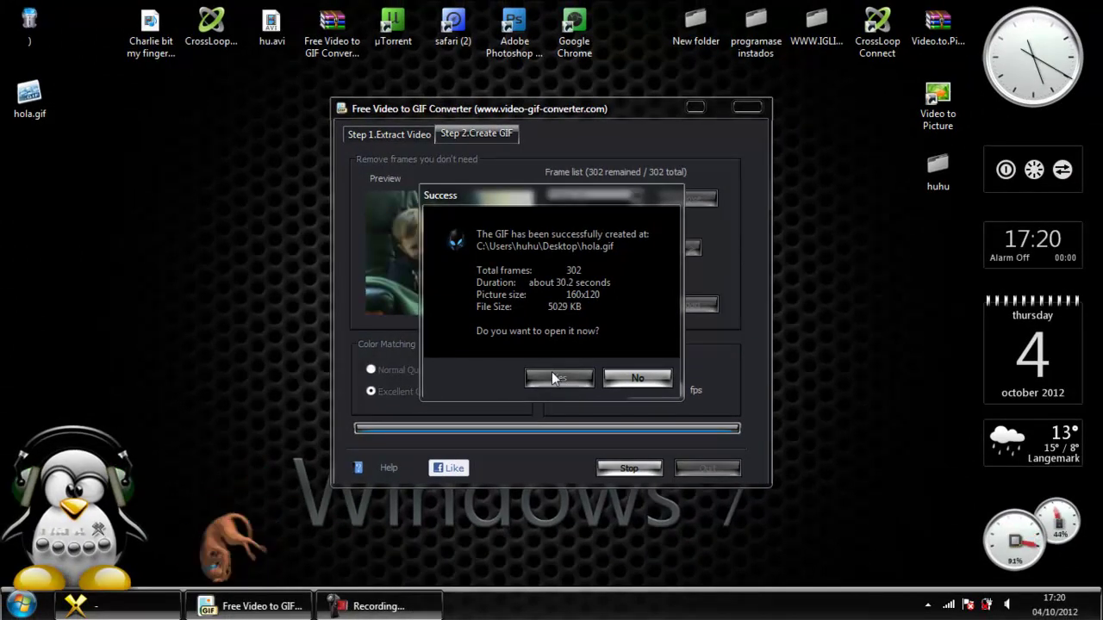
{"action": "left_click", "coordinate": [551, 372]}
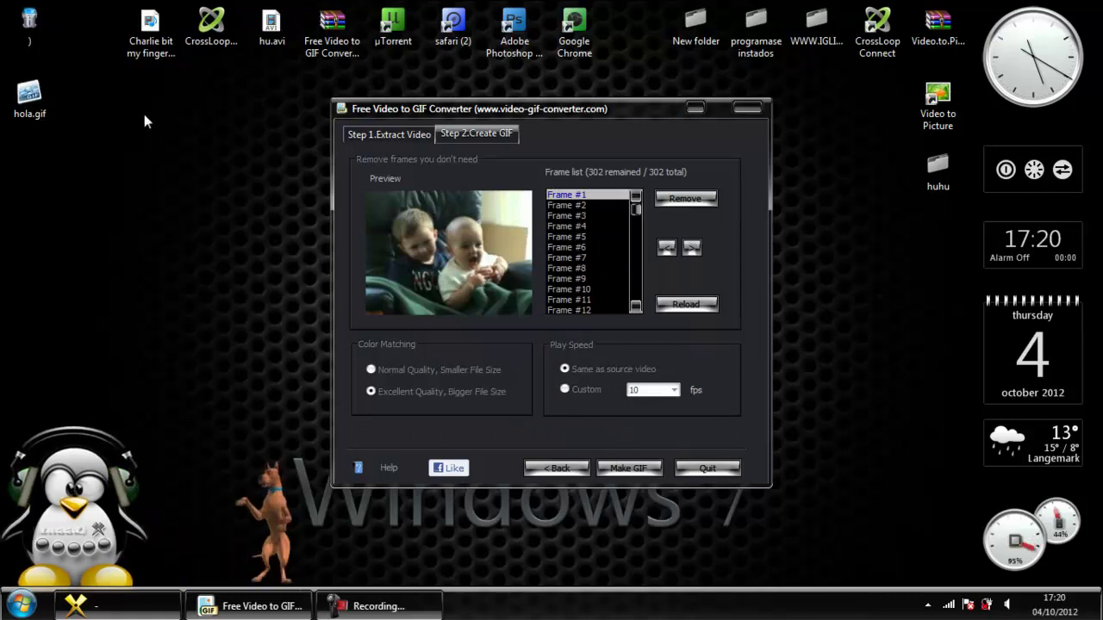
Close the converter and rearrange the desktop, placing hola.gif near the middle and the Video.to.Picture.v3.2-GAOTD folder below huhu
{"action": "left_click", "coordinate": [748, 109]}
{"action": "left_click_drag", "start_coordinate": [30, 97], "coordinate": [332, 239]}
{"action": "left_click_drag", "start_coordinate": [539, 184], "coordinate": [949, 234]}
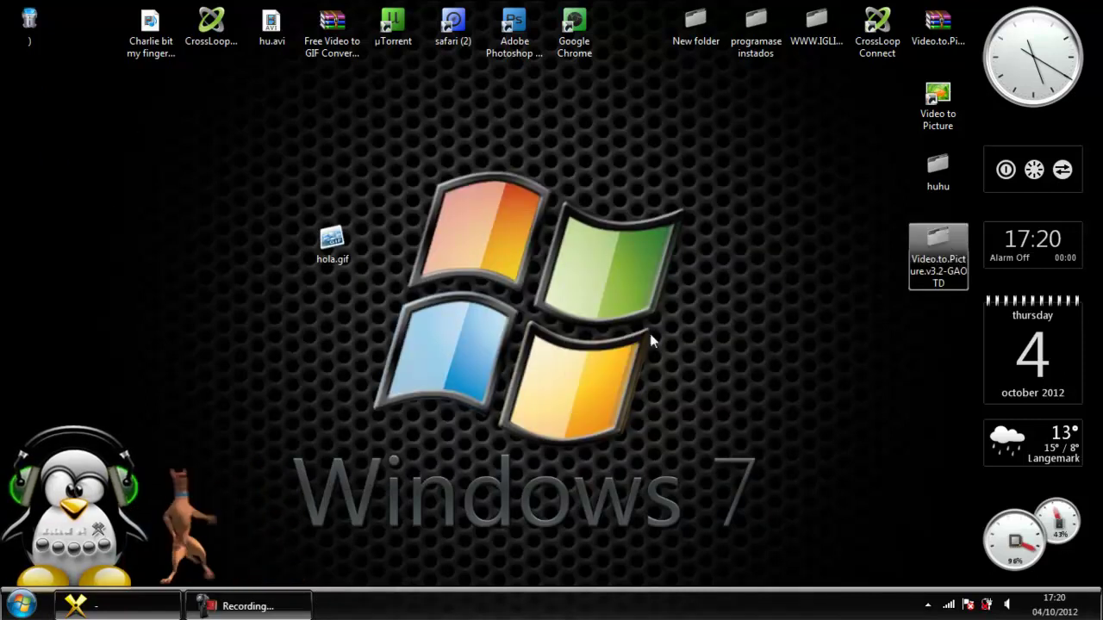
{"action": "left_click_drag", "start_coordinate": [331, 244], "coordinate": [467, 170]}
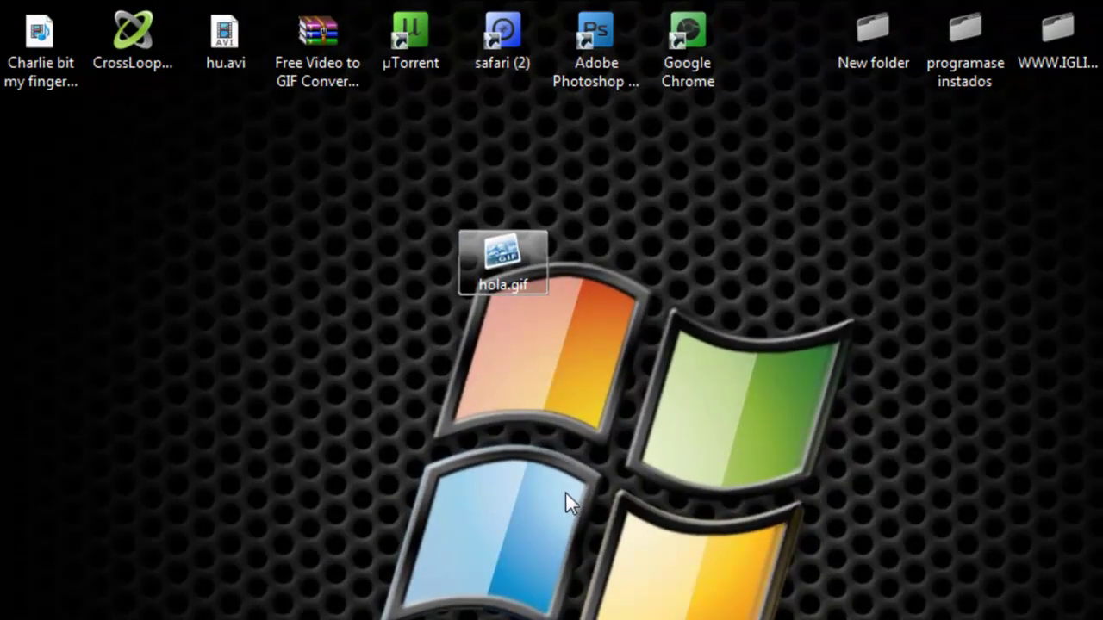
View hola.gif in Safari, close the browser, and move the GIF's icon near the left edge of the desktop
{"action": "double_click", "coordinate": [496, 268]}
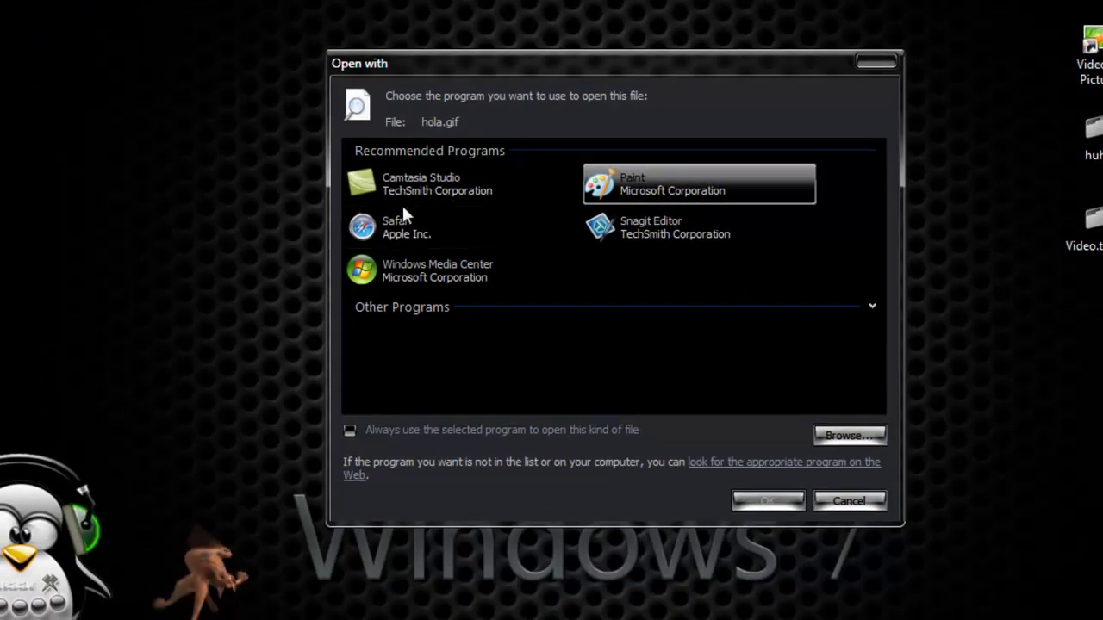
{"action": "left_click", "coordinate": [403, 229]}
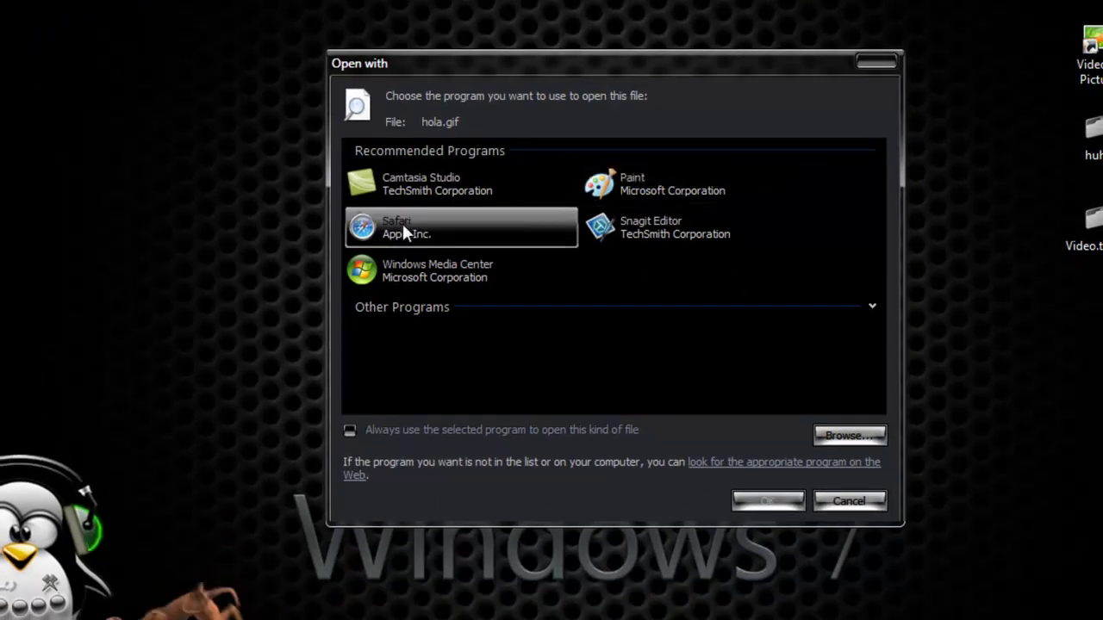
{"action": "left_click", "coordinate": [765, 502]}
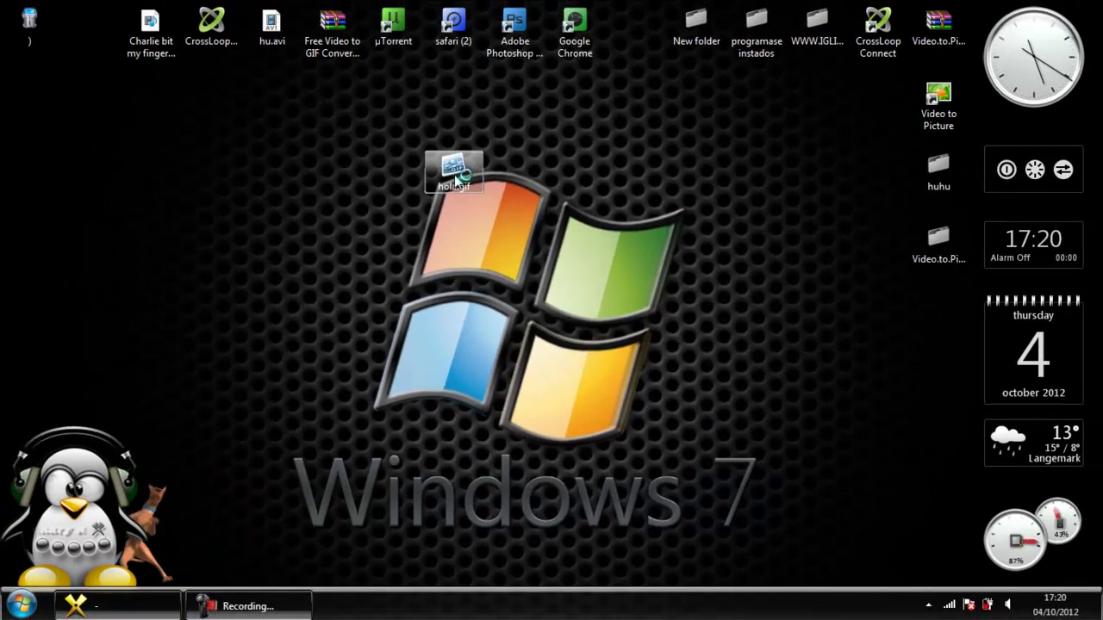
{"action": "double_click", "coordinate": [450, 182]}
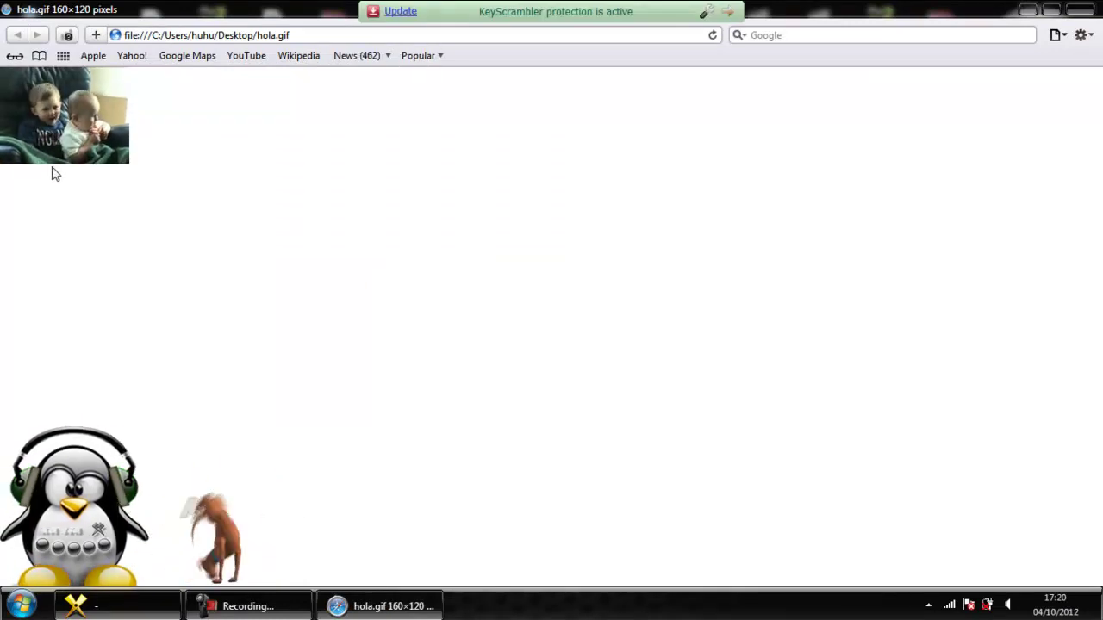
{"action": "left_click", "coordinate": [1089, 11]}
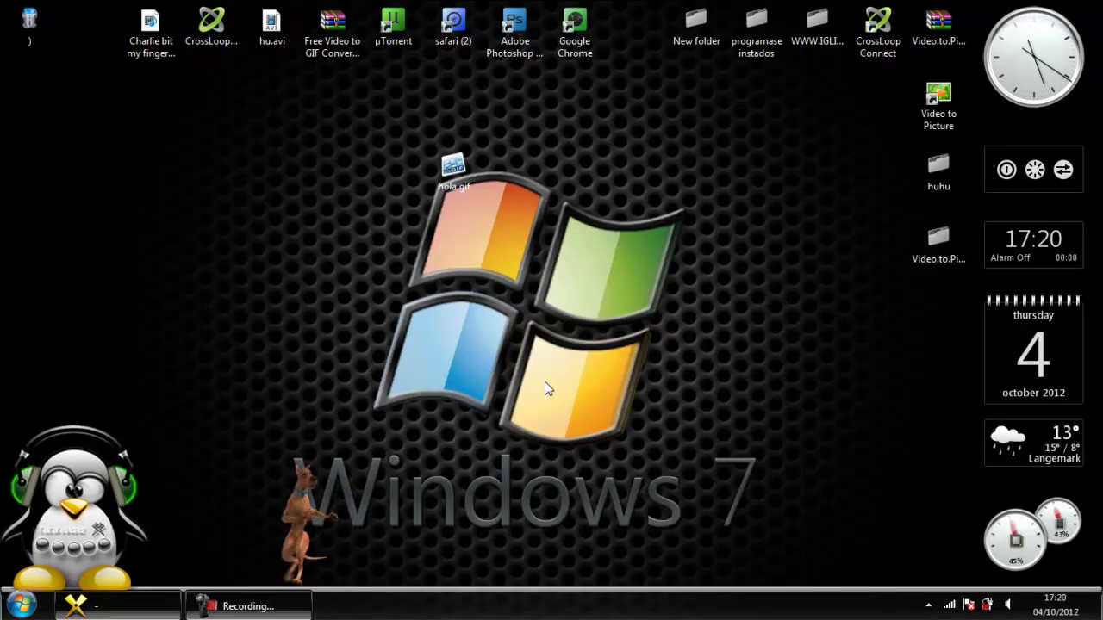
{"action": "left_click_drag", "start_coordinate": [470, 177], "coordinate": [77, 136]}
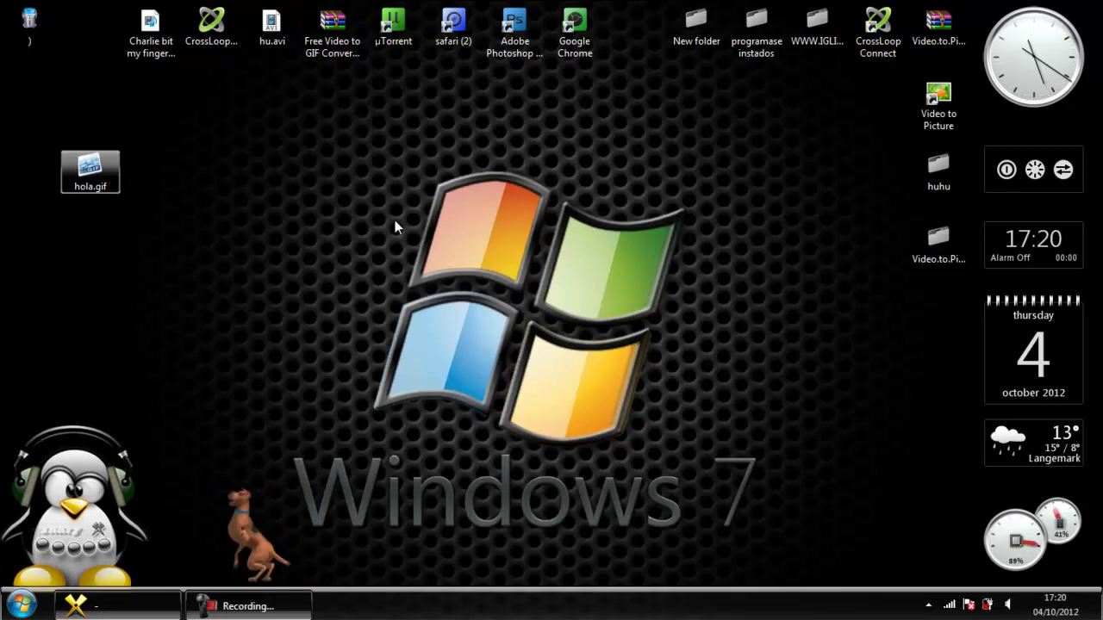